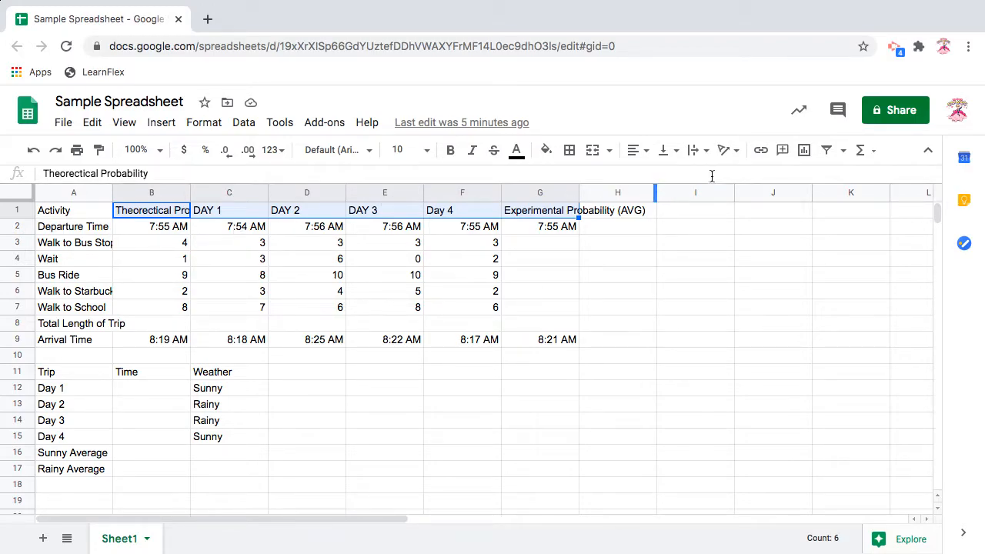
- Wrap the text in header cells B1:G1 and align it to the horizontal center and vertical middle
left_click(696, 150)
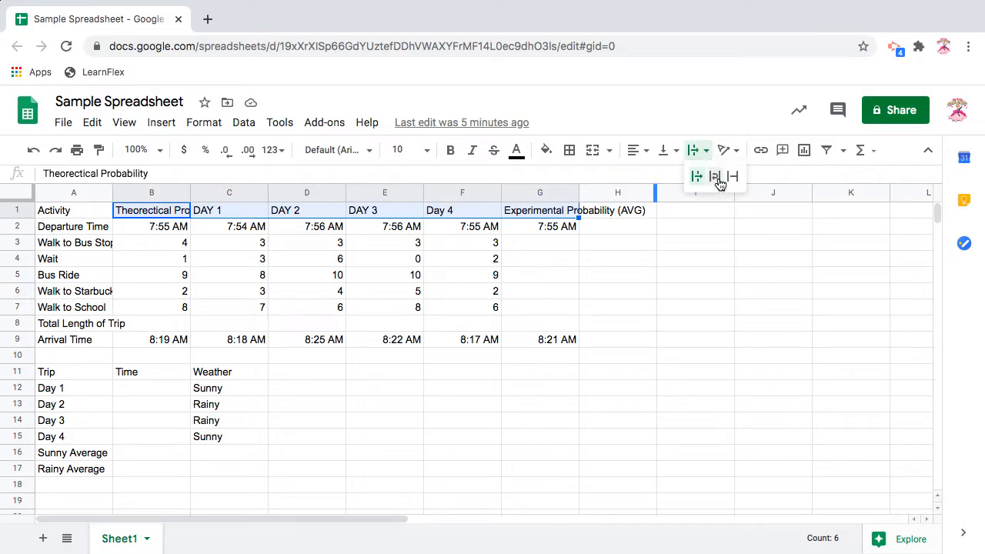
left_click(715, 177)
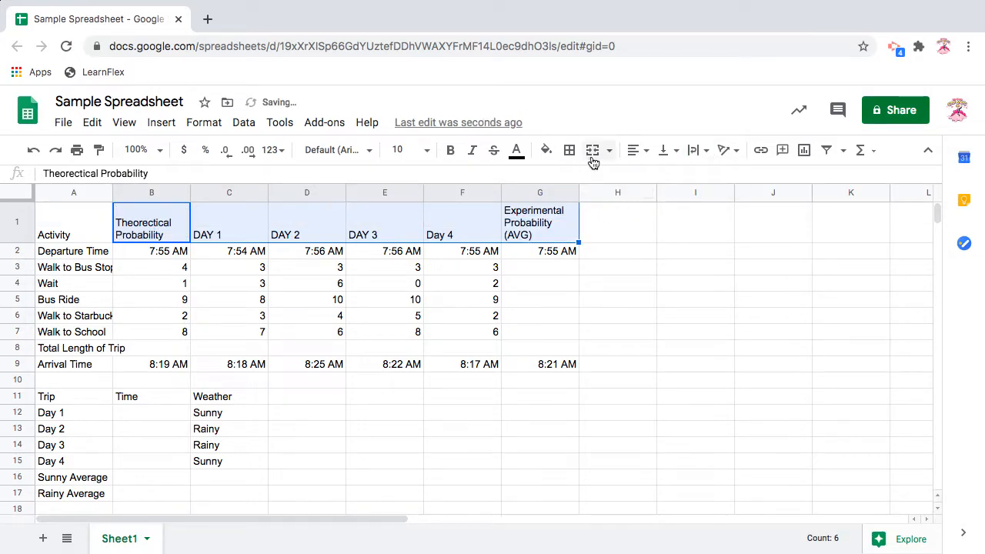
left_click(635, 151)
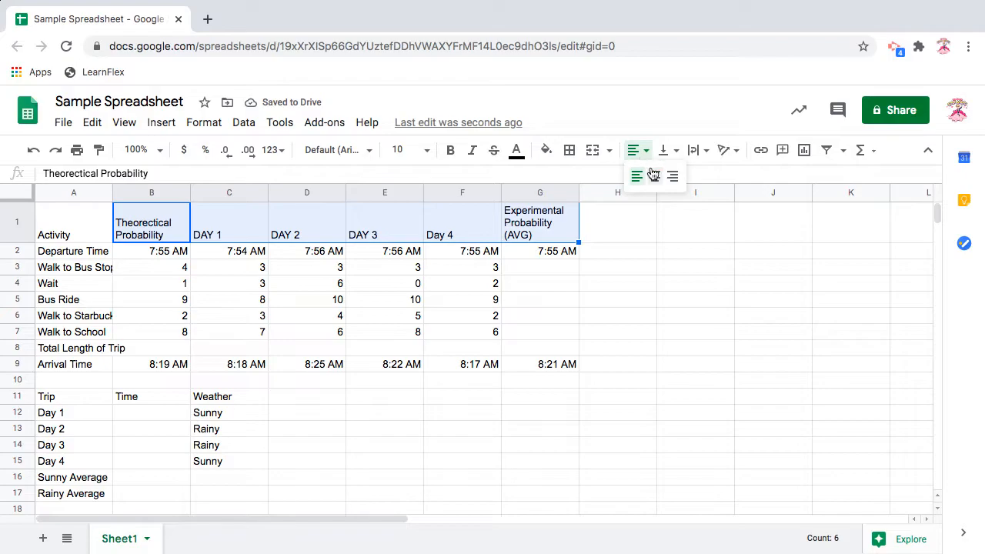
left_click(653, 175)
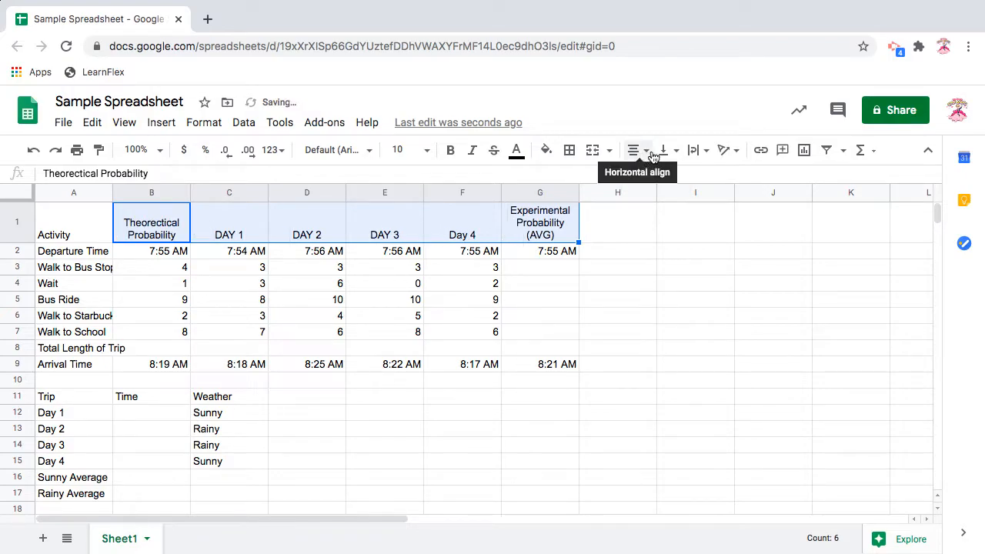
left_click(666, 150)
left_click(687, 176)
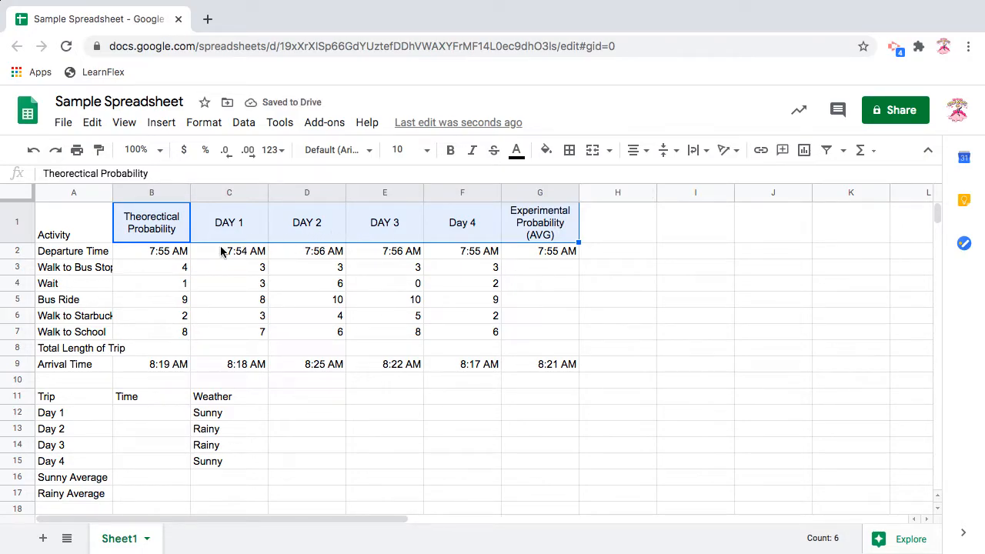
- Widen column A so the full activity labels, including "Total Length of Trip", fit inside it
left_click(182, 346)
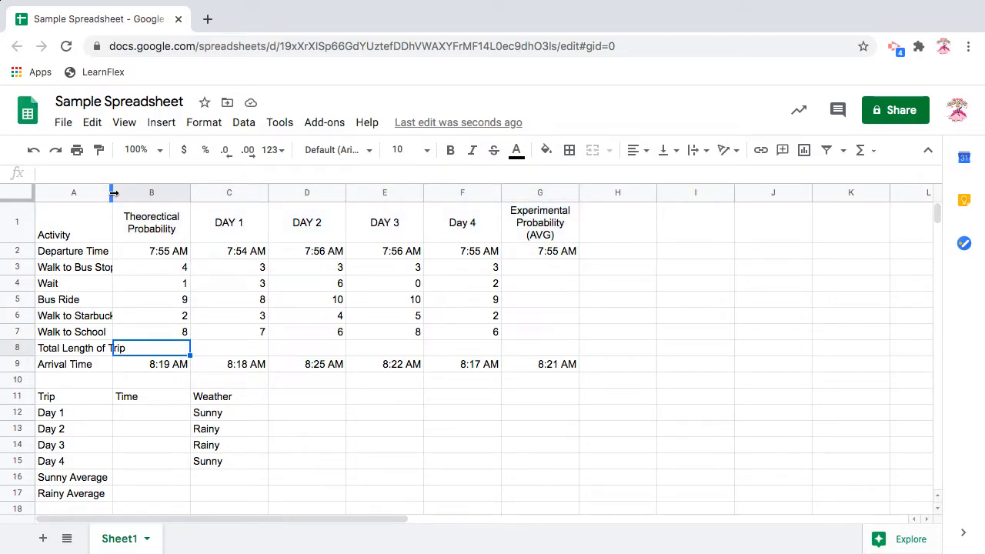
left_click_drag(111, 194, 127, 194)
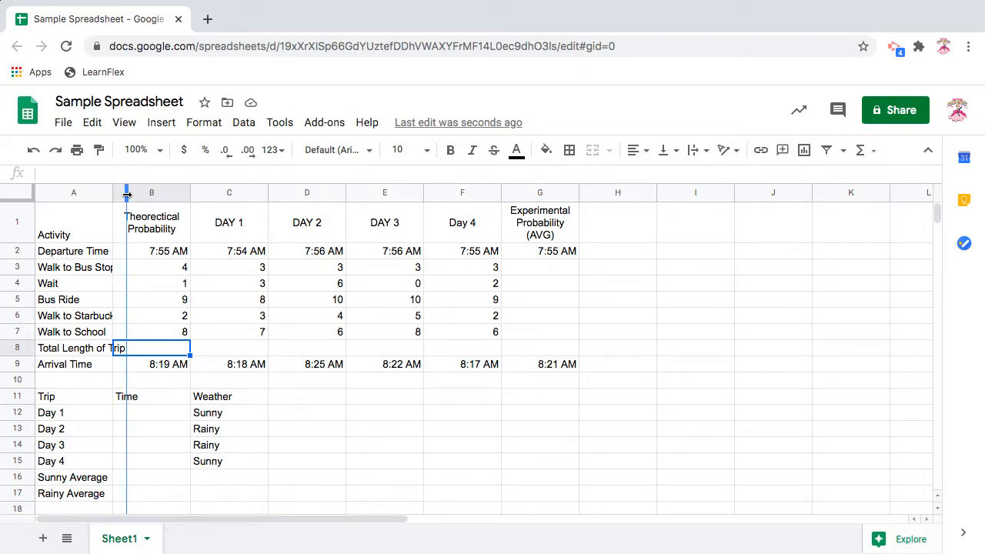
left_click_drag(127, 194, 132, 195)
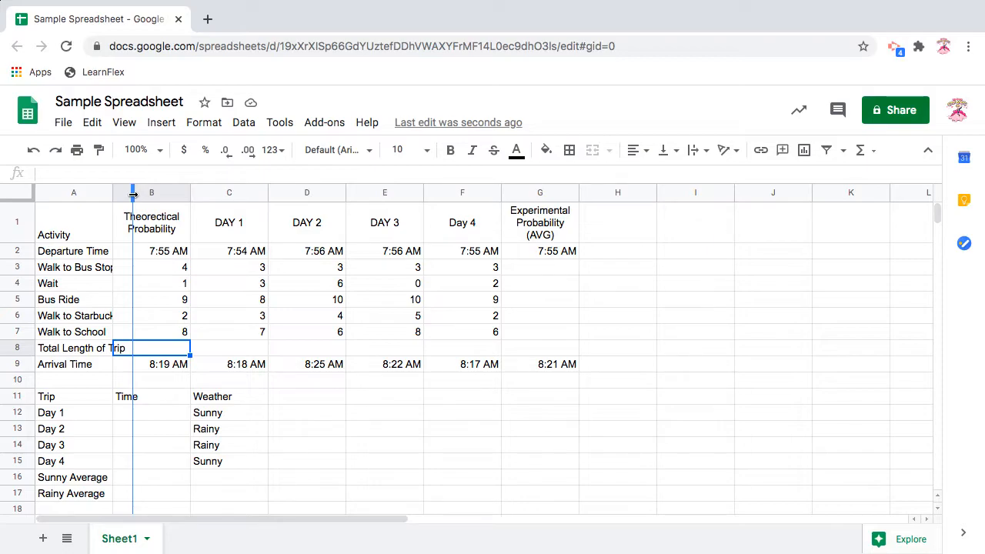
left_click_drag(132, 195, 133, 195)
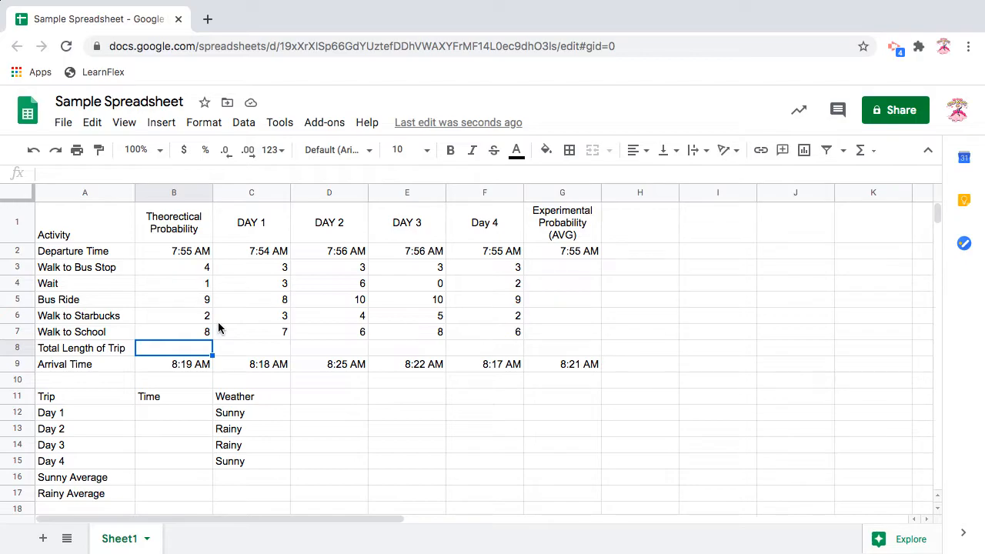
- Enter =SUM(B3:B7) in B8 to total the trip length for Theorectical Probability
type("=")
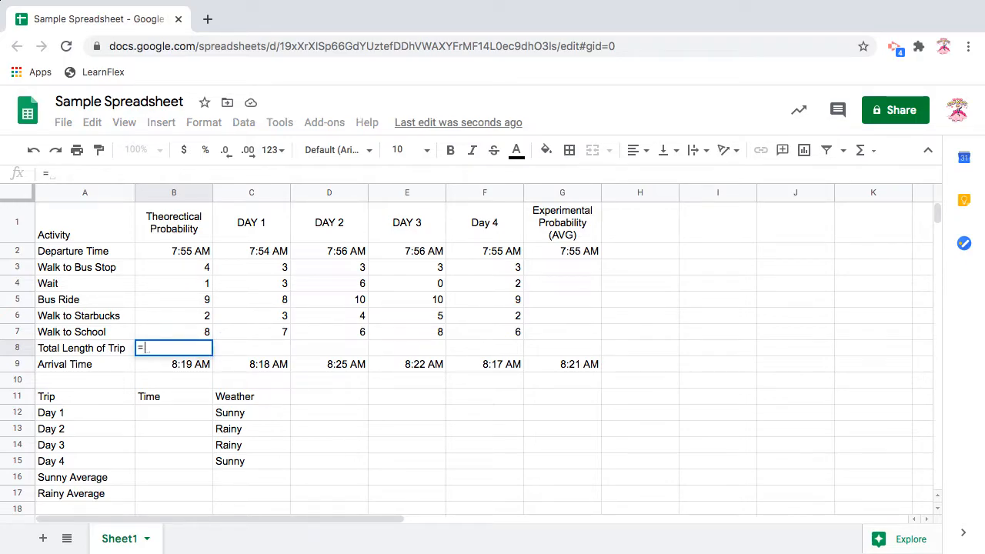
type("SUM(")
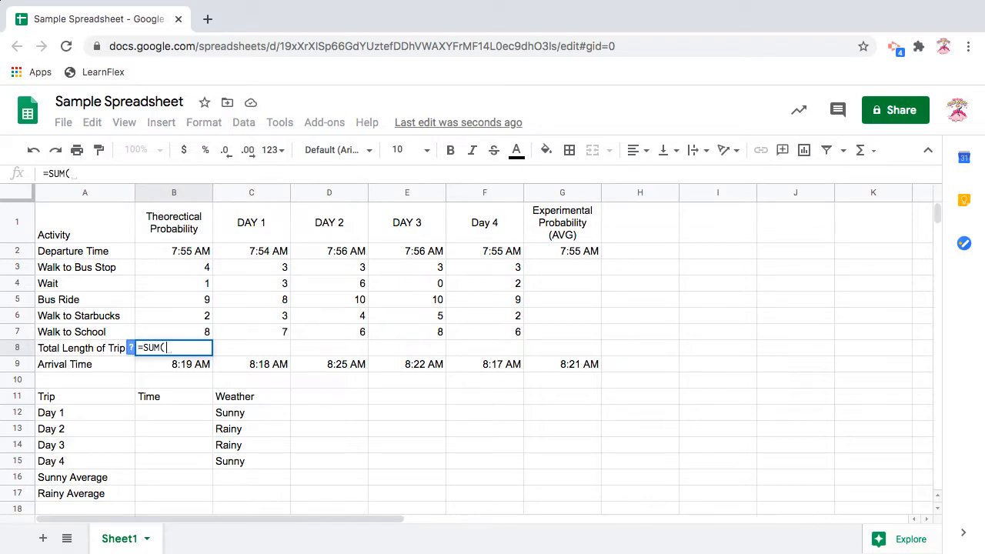
left_click_drag(187, 267, 192, 332)
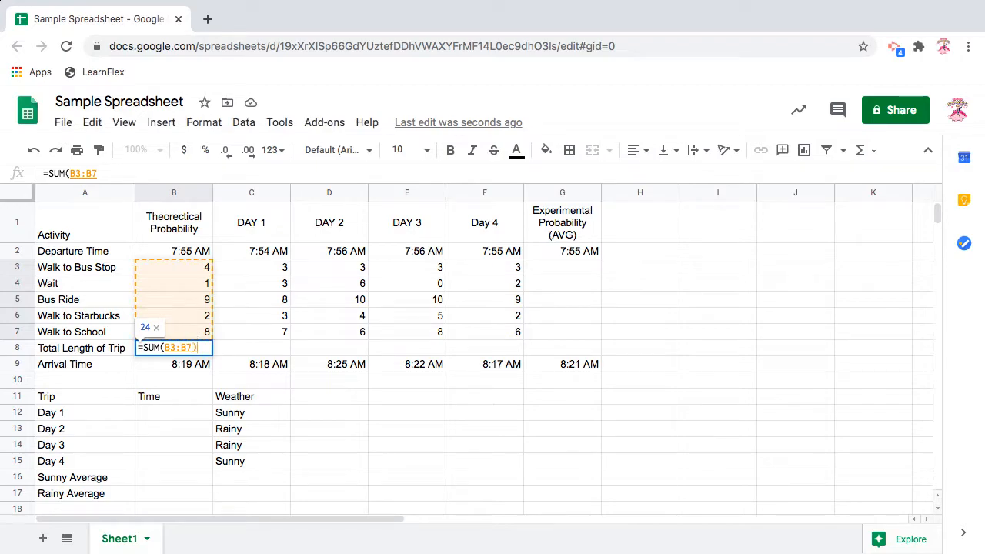
key("Return")
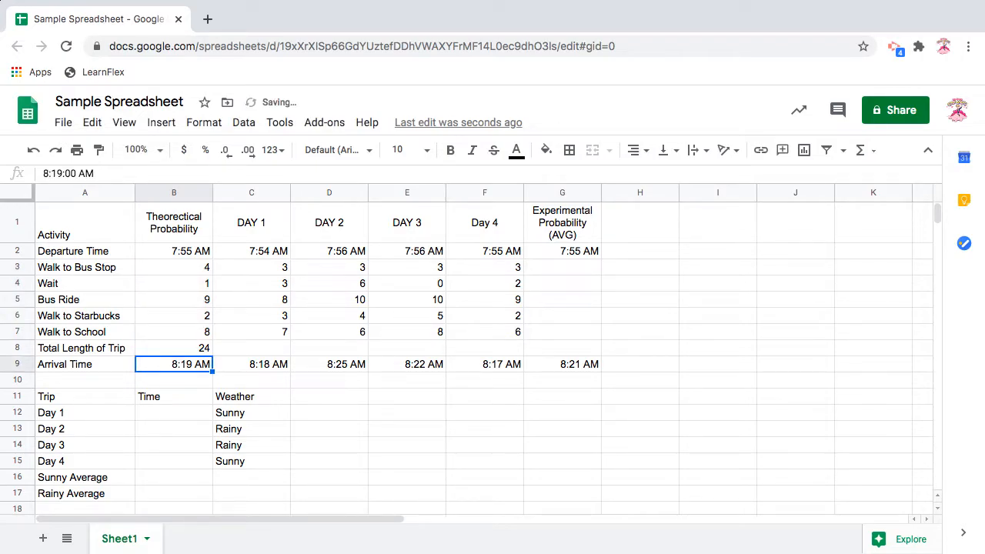
- Copy the total formula from B8 across to C8:F8 for Day 1 through Day 4
left_click(174, 348)
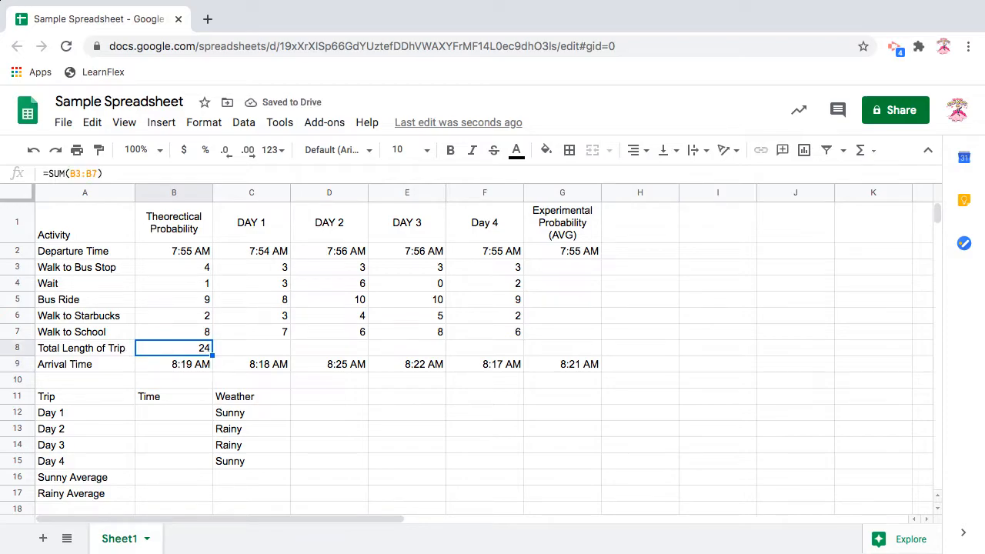
key("ctrl+c")
left_click(251, 348)
key("ctrl+v")
key("Right")
key("ctrl+v")
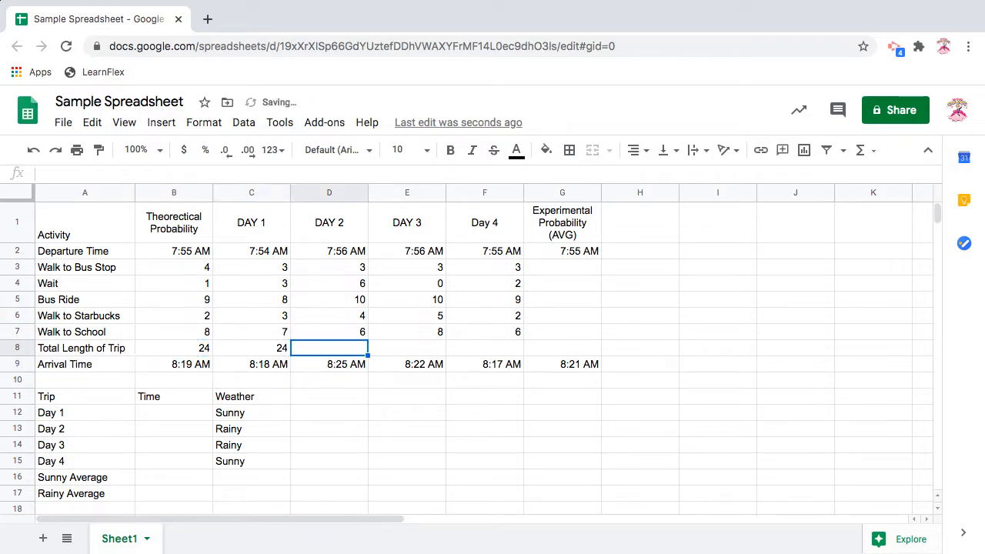
key("Right")
key("ctrl+v")
key("Right")
key("ctrl+v")
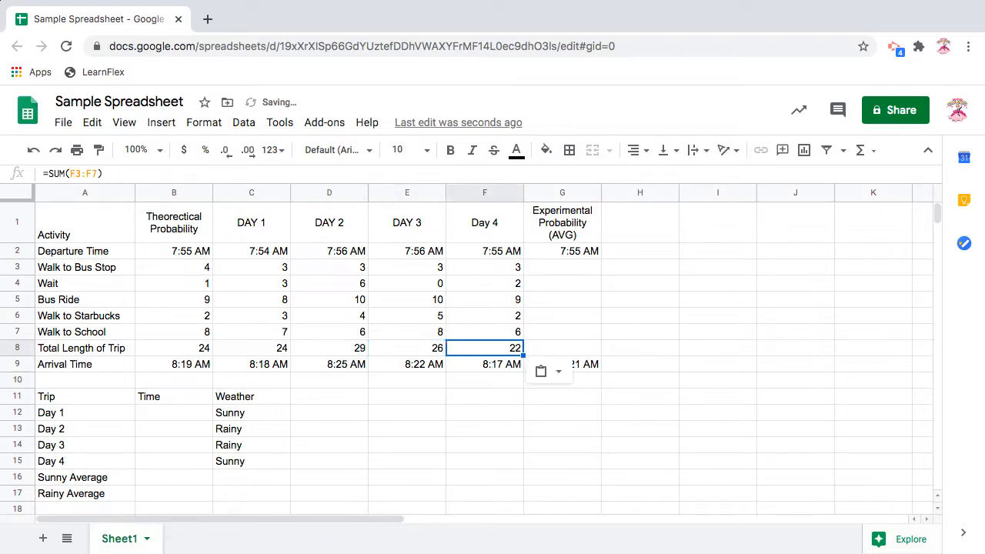
left_click(77, 172)
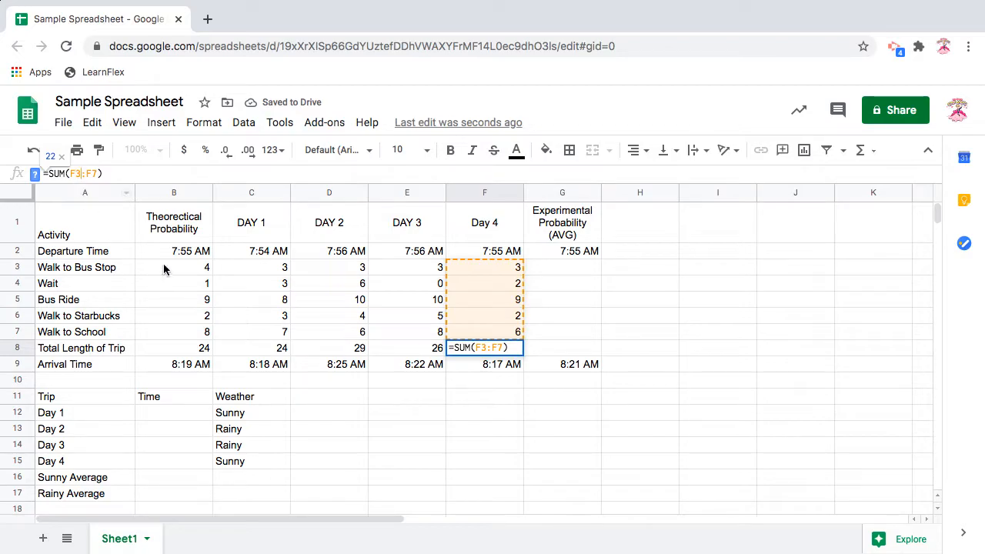
key("Escape")
left_click(186, 254)
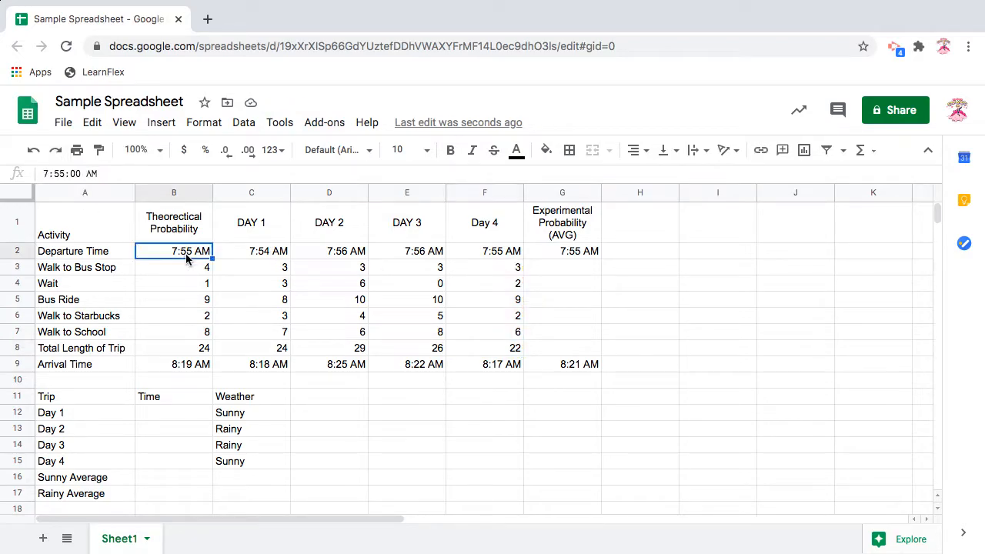
- Enter =AVERAGE(B3:F3) in G3 to average the Walk to Bus Stop times
left_click(542, 275)
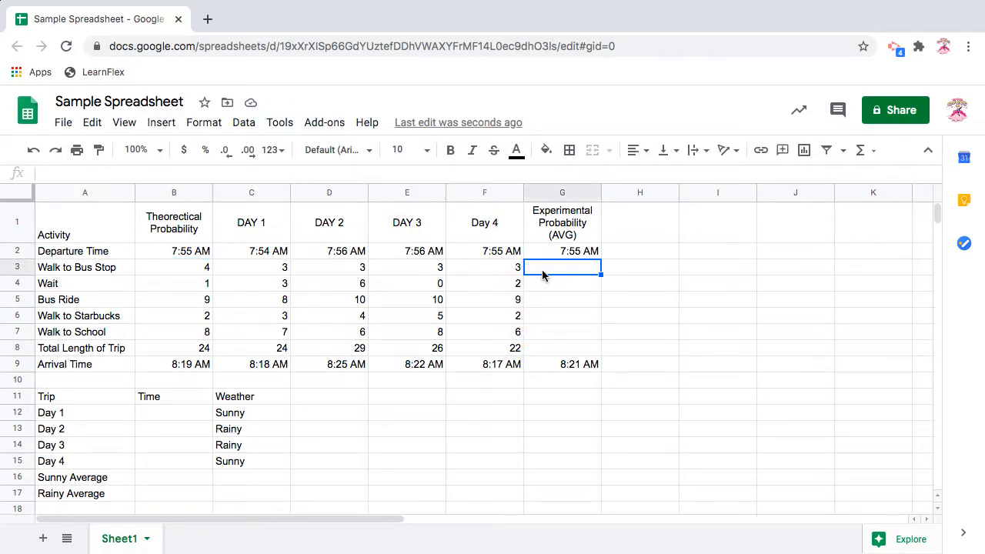
type("=")
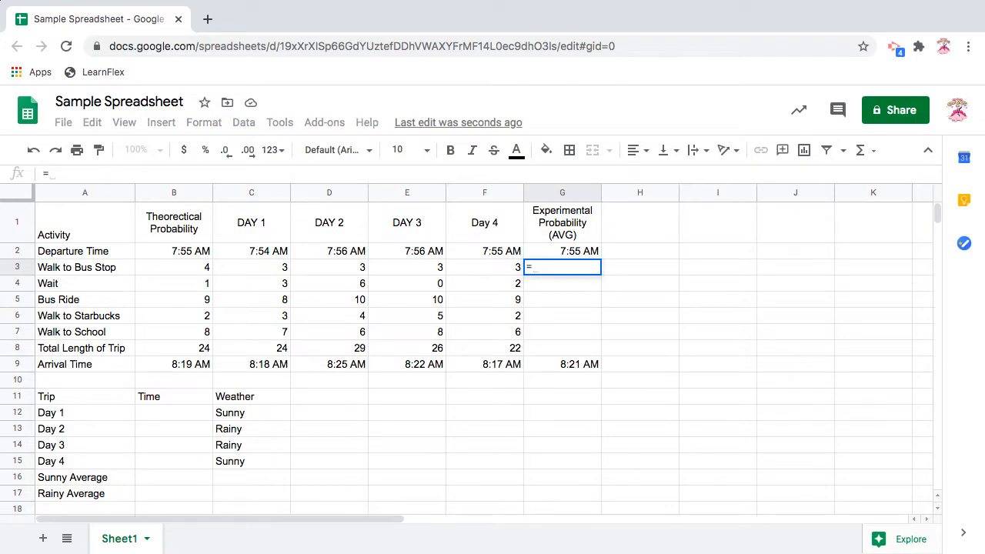
type("AVE")
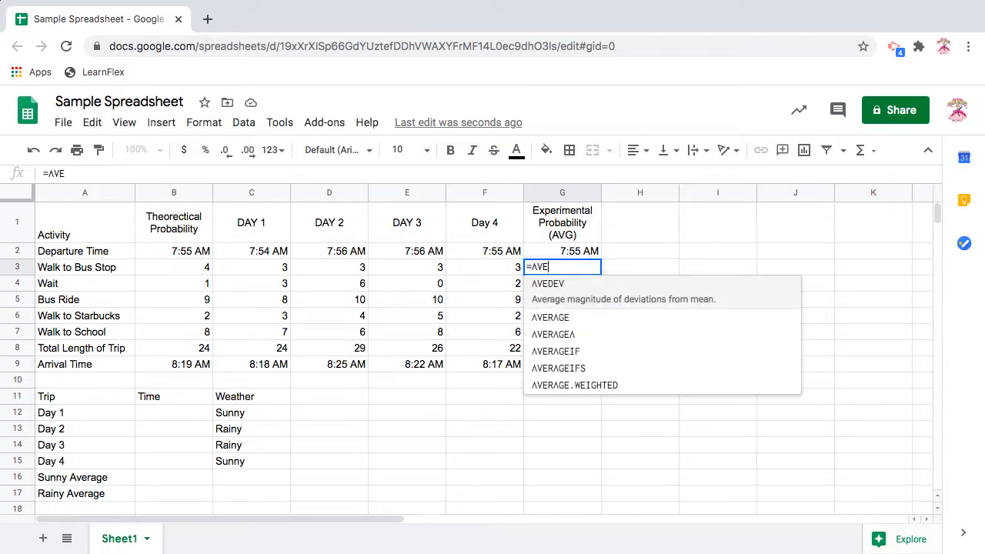
type("RAGE")
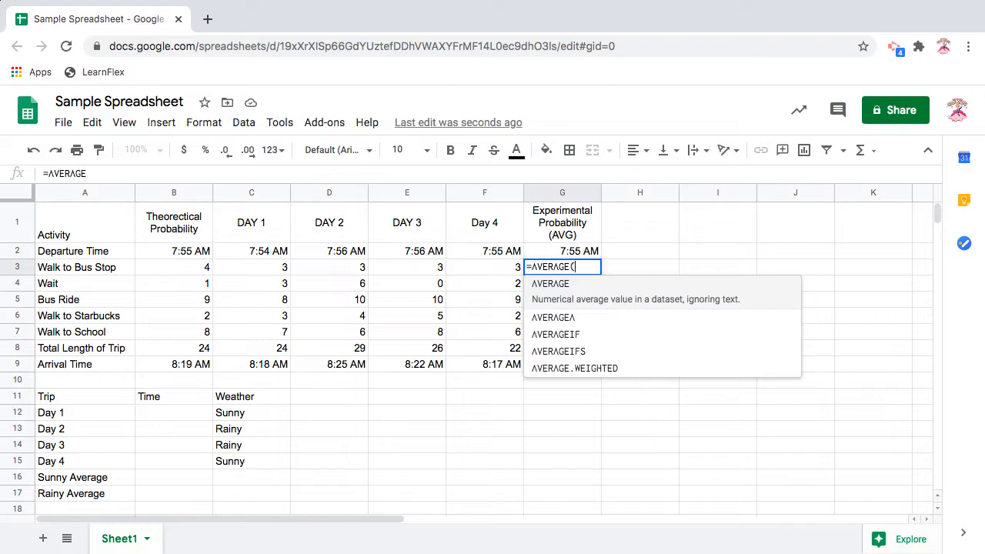
type("(")
left_click_drag(182, 274, 488, 274)
type(")")
key("Return")
- Copy the average formula from G3 down to G4:G8, through the Total Length of Trip row
key("Up")
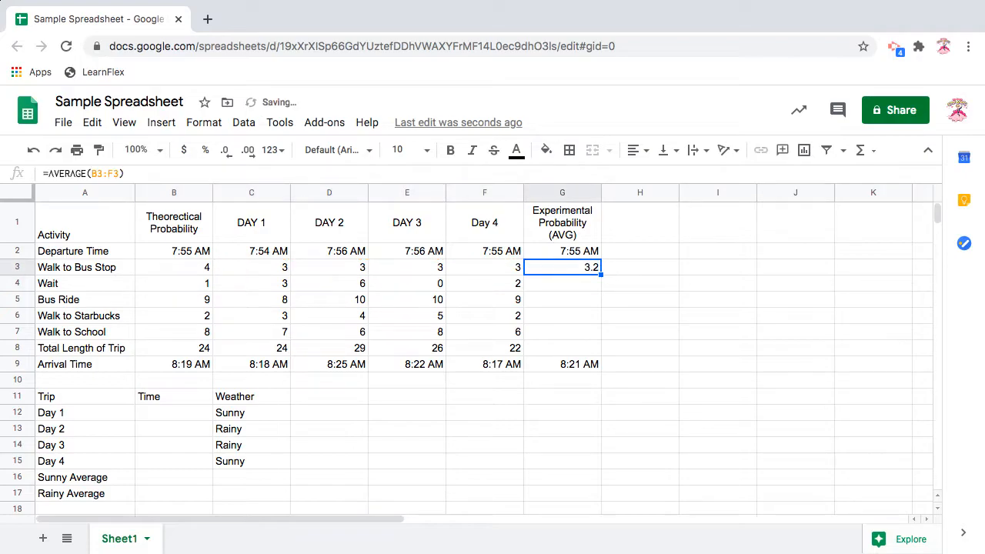
key("Down")
key("ctrl+v")
key("Down")
key("ctrl+v")
key("Down")
key("ctrl+v")
key("Down")
key("ctrl+v")
key("Down")
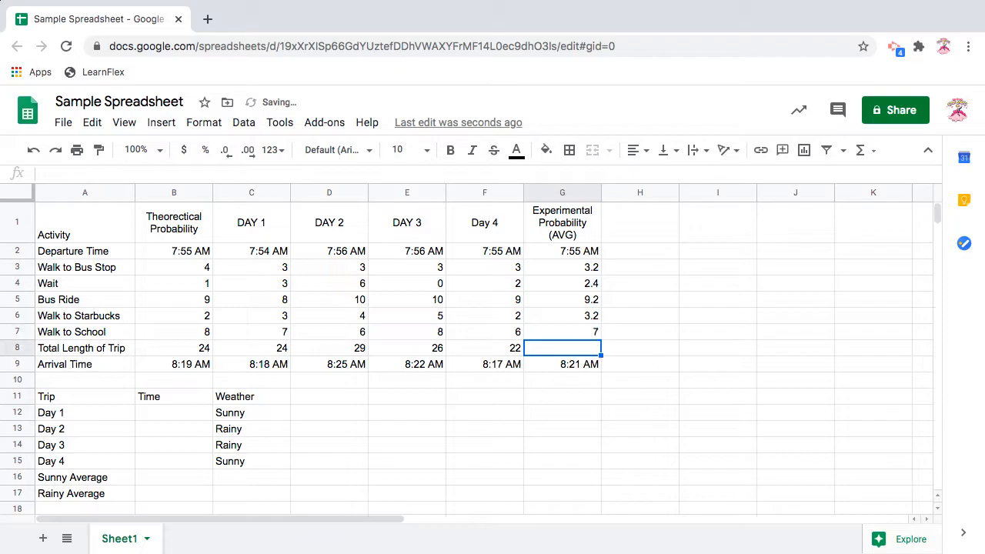
key("ctrl+v")
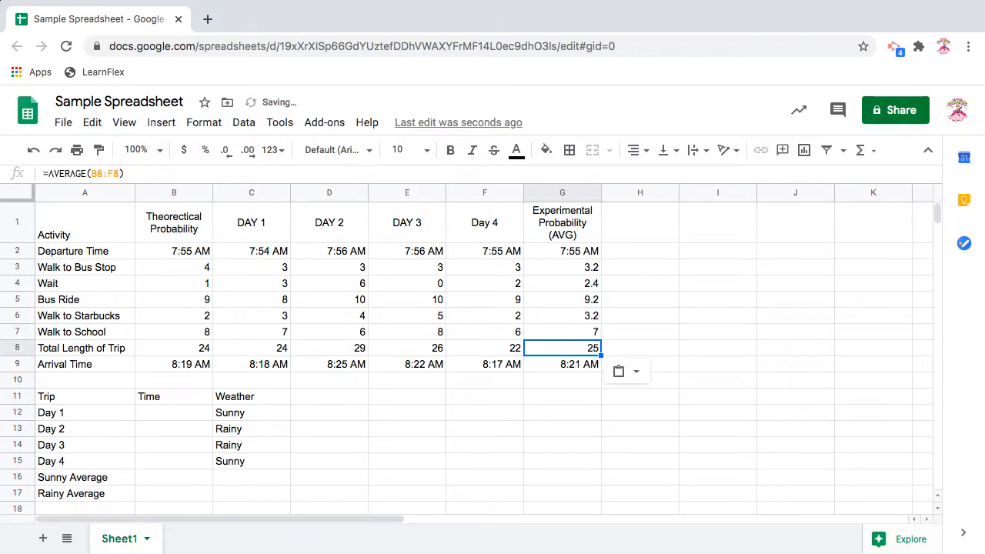
left_click(114, 175)
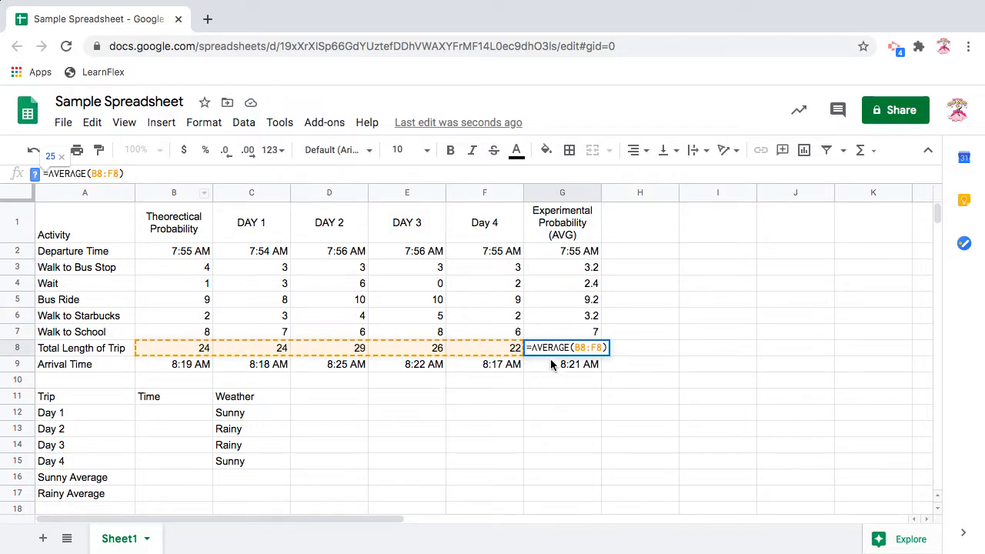
left_click(545, 397)
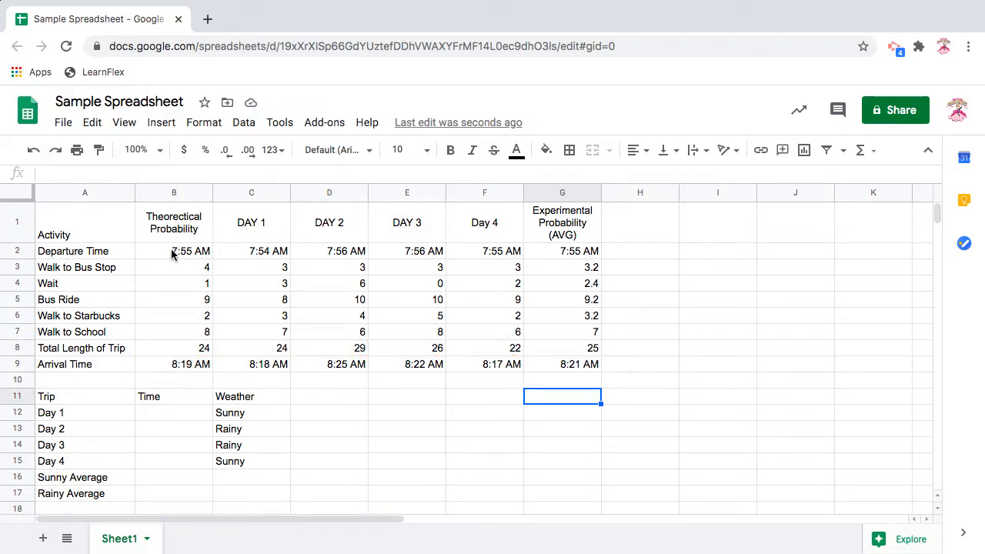
- Format the departure times in B2:G2 with the h:mm am/pm number format
left_click_drag(172, 254, 563, 252)
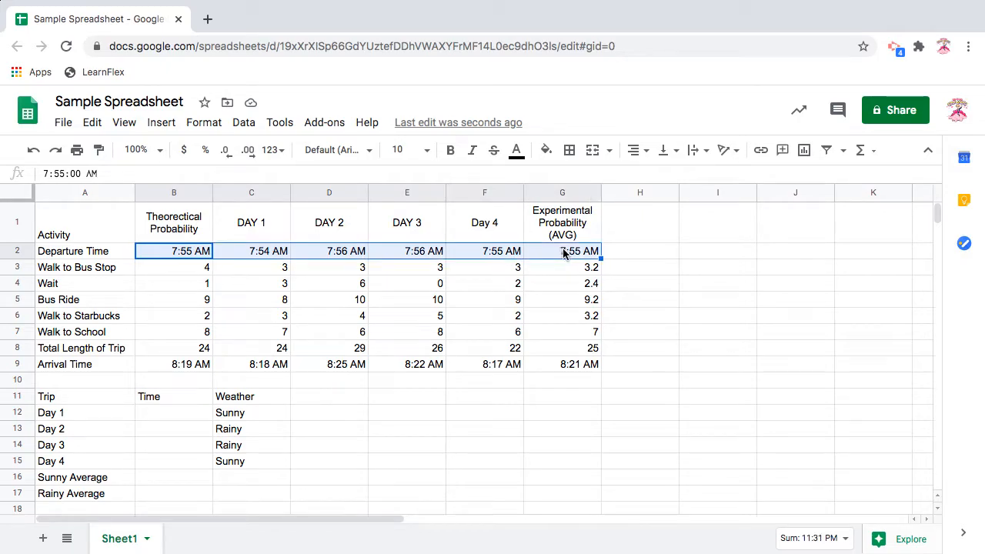
left_click(191, 126)
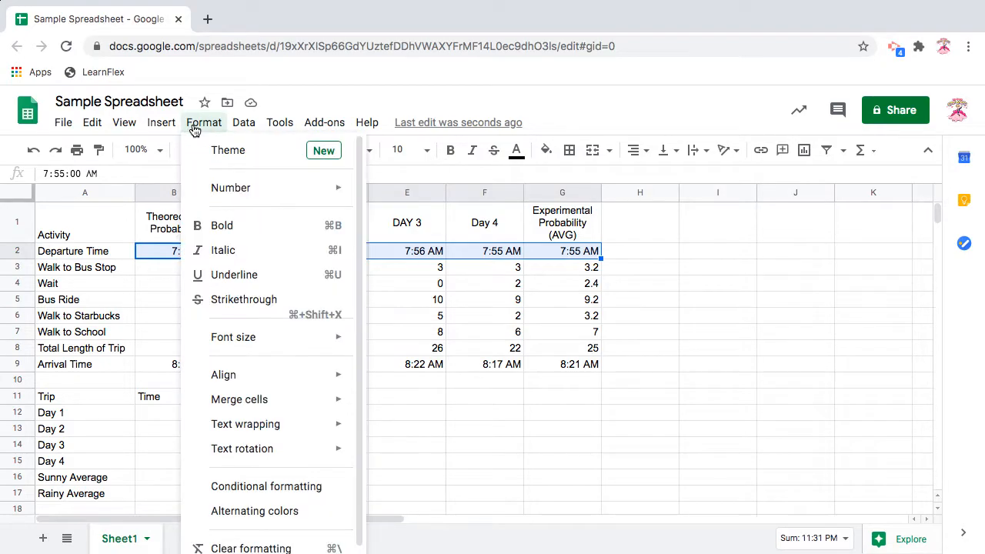
mouse_move(265, 190)
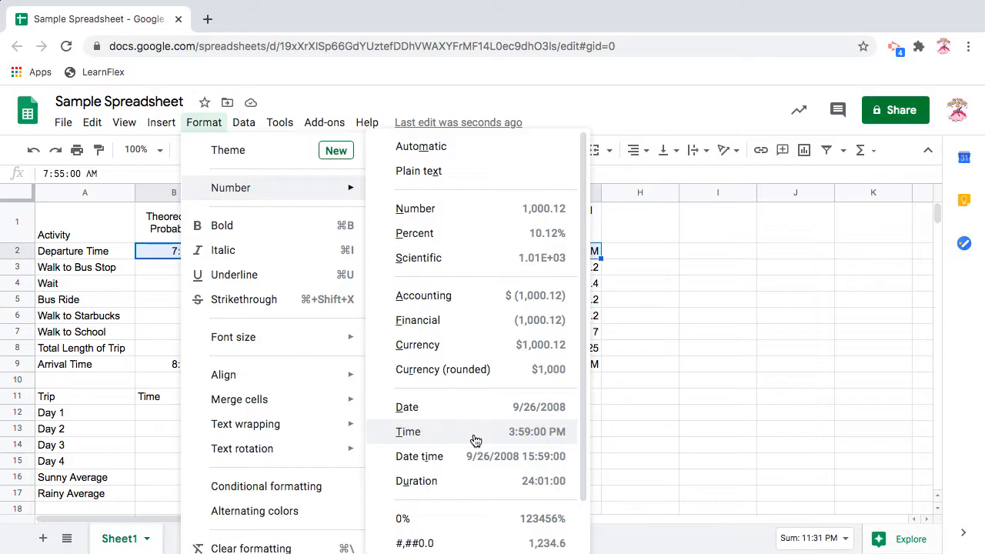
scroll(464, 476, "down", 2)
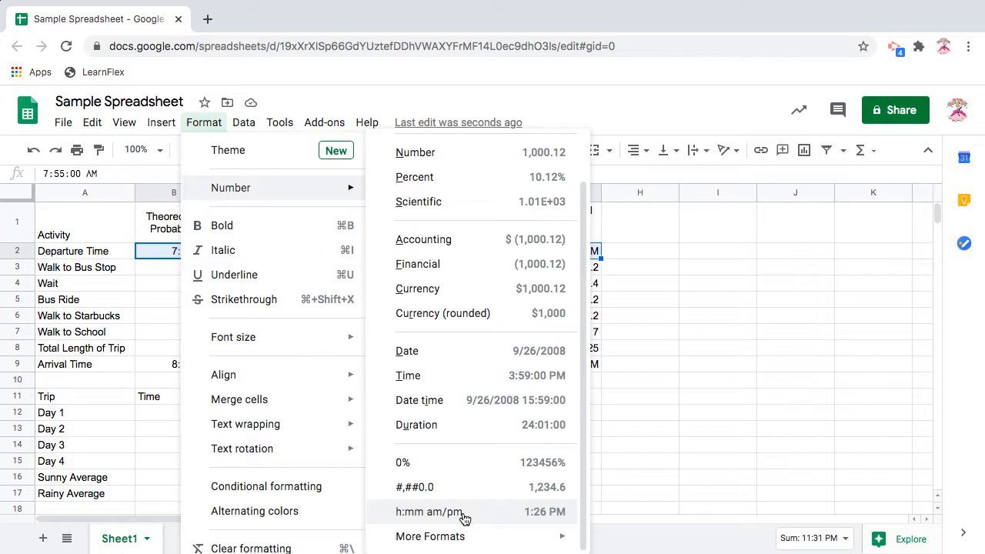
left_click(464, 512)
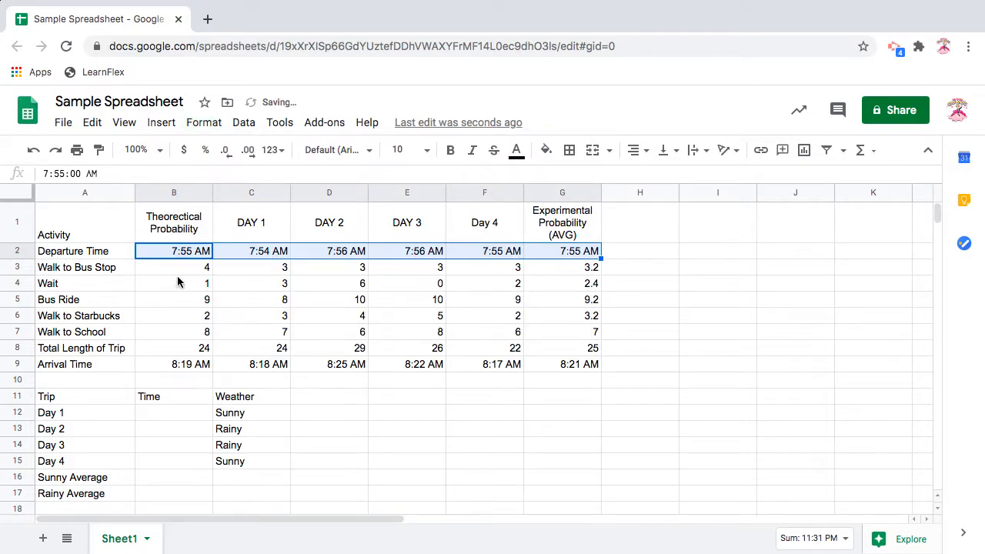
- Apply a custom 0.0 number format to the experimental averages in G3:G8
left_click(579, 269)
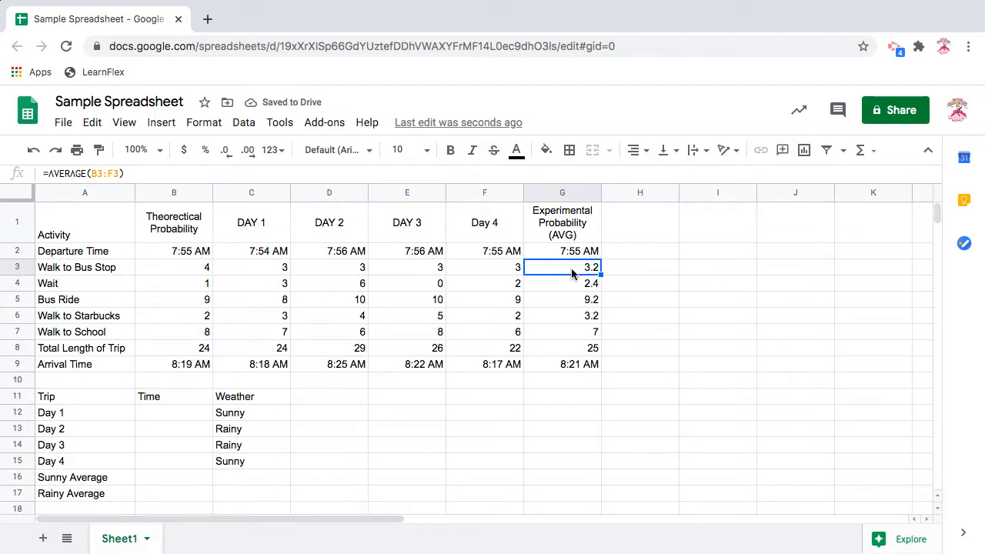
left_click_drag(571, 269, 581, 345)
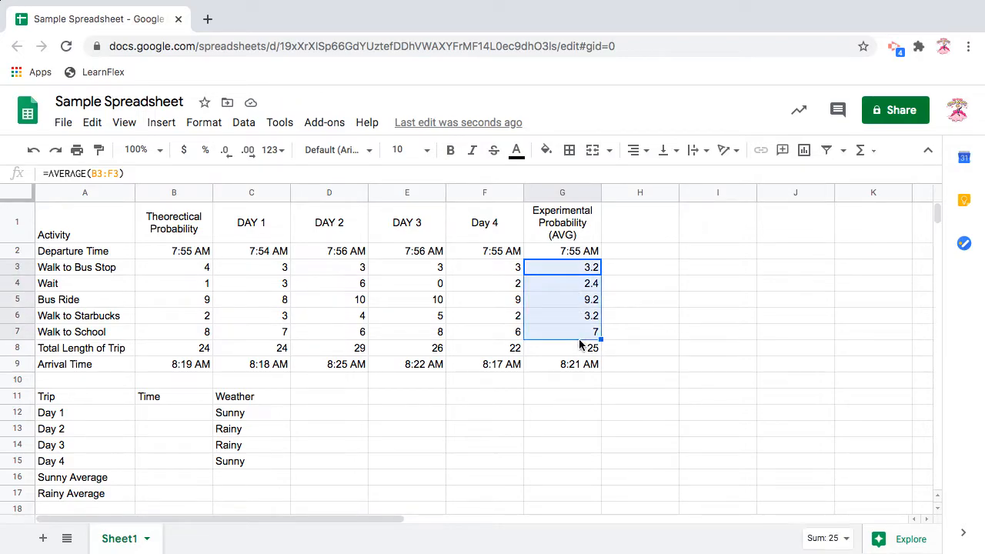
left_click(560, 269)
left_click_drag(560, 269, 571, 352)
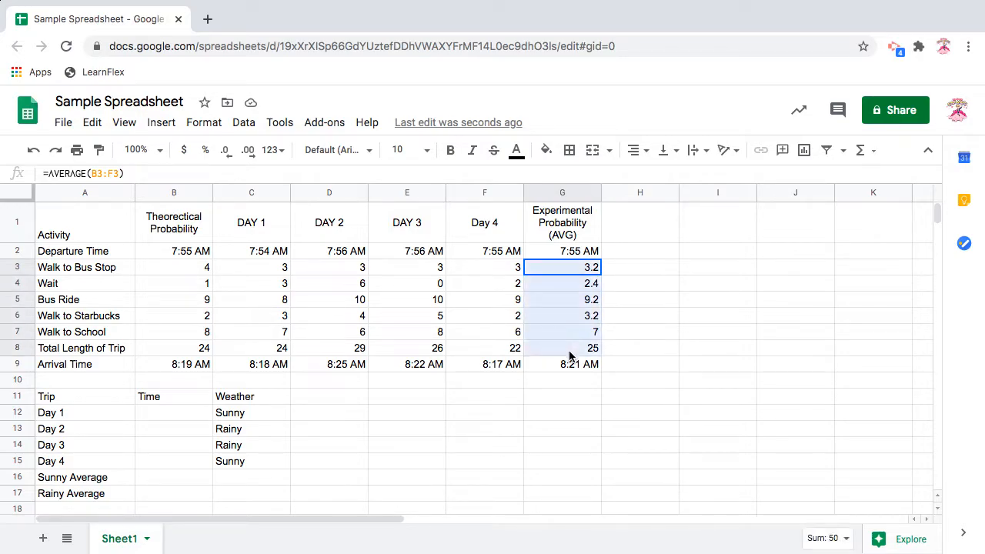
left_click(201, 124)
mouse_move(228, 200)
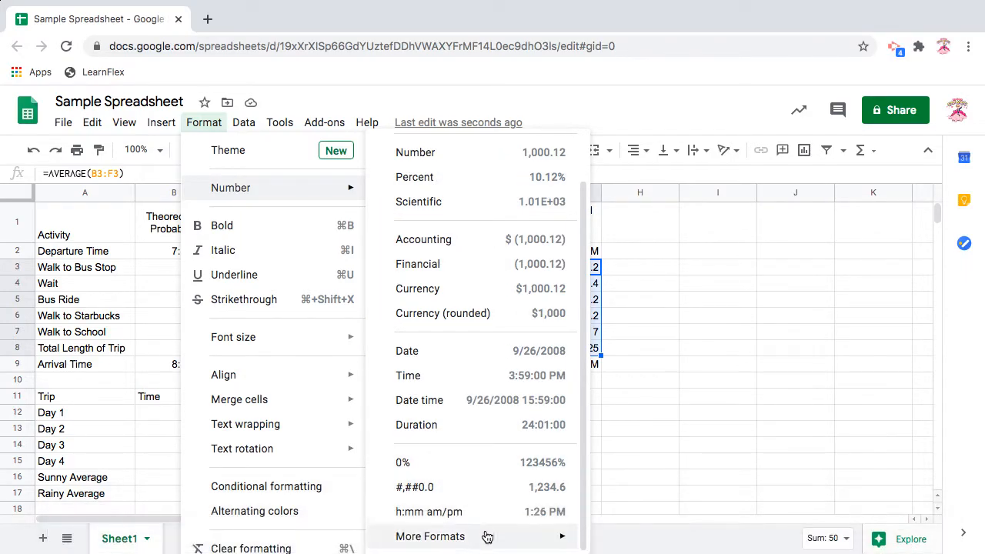
mouse_move(503, 534)
left_click(597, 536)
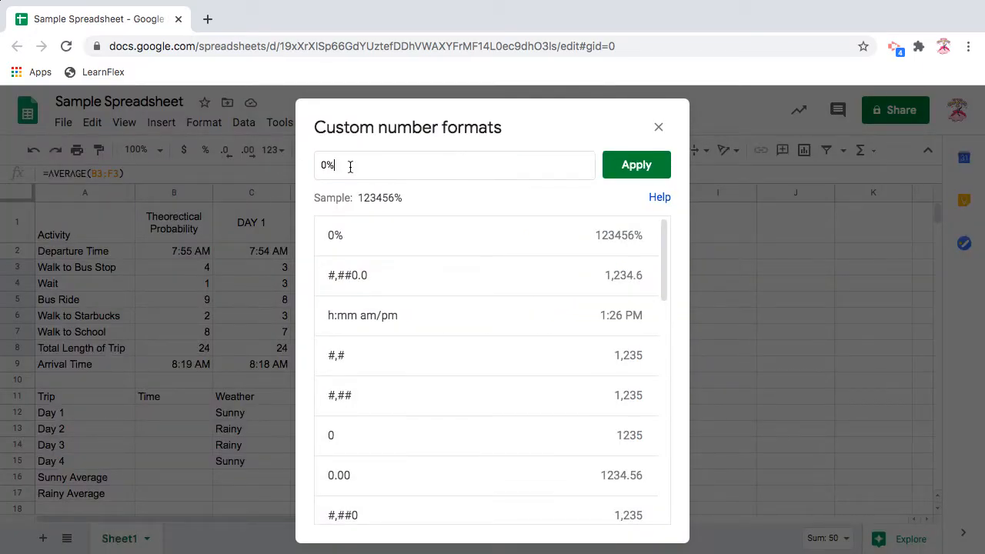
key("BackSpace")
type(".0")
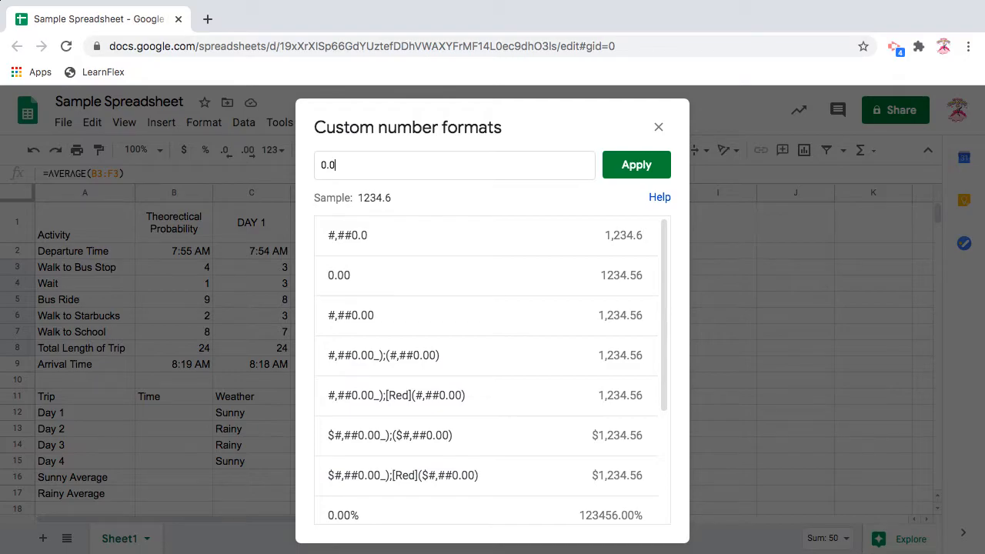
left_click(617, 169)
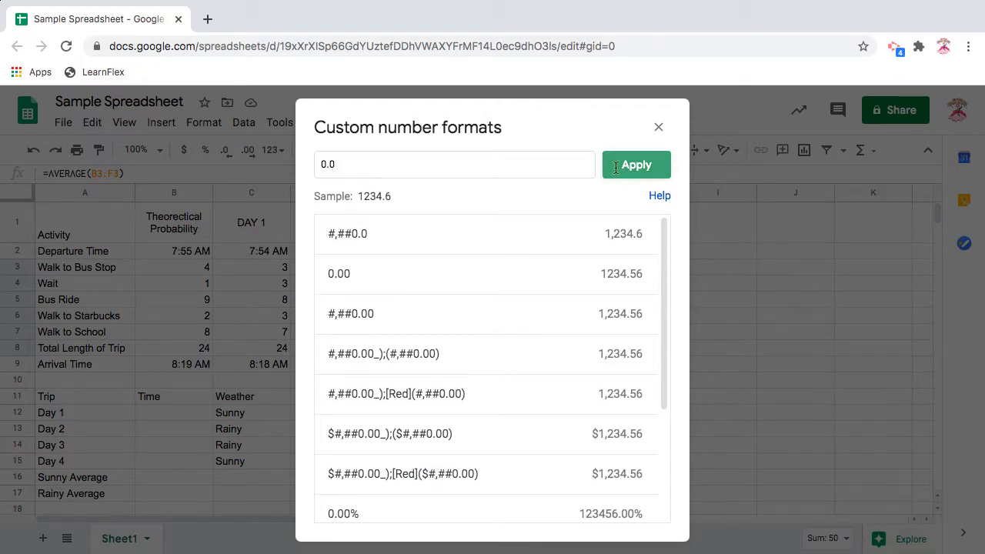
left_click(588, 320)
left_click(591, 337)
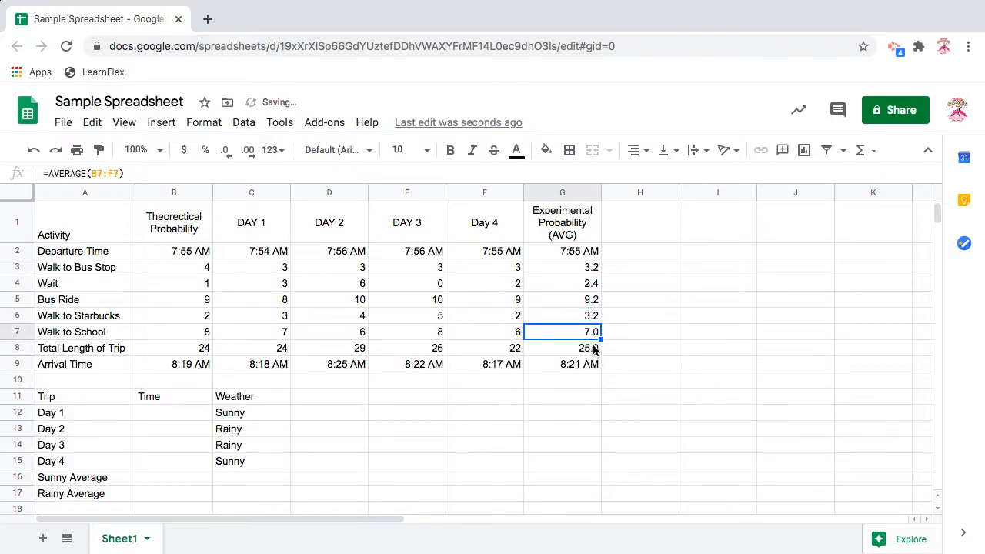
left_click(591, 350)
- Fill the Theoretical Probability column, cells B1:B9, with yellow
left_click(197, 416)
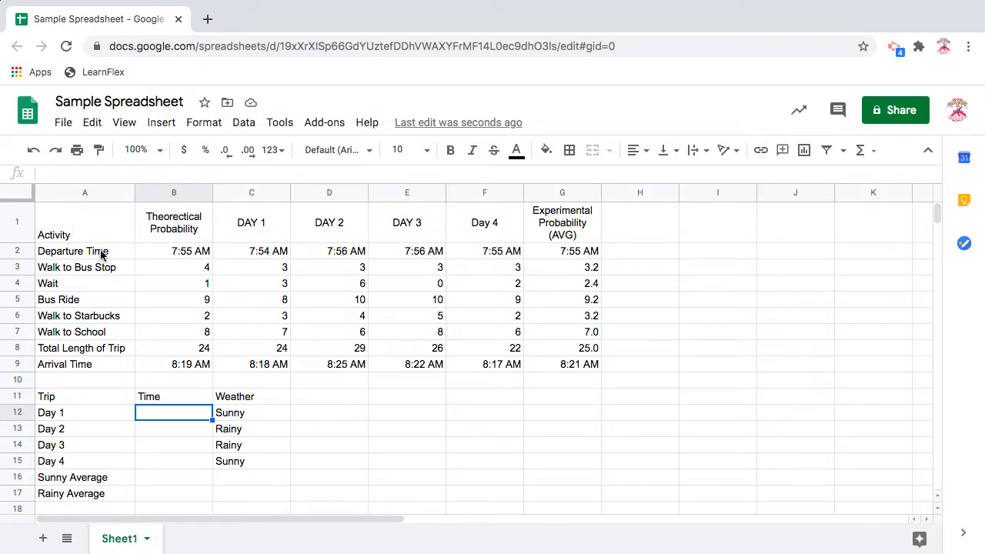
left_click_drag(169, 223, 190, 370)
left_click(547, 150)
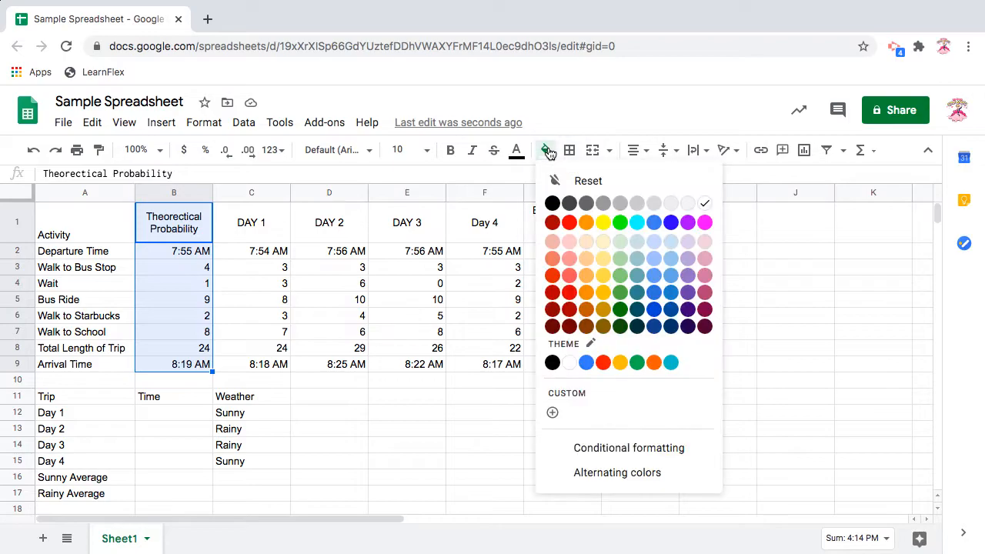
left_click(602, 223)
- Apply all borders to the Experimental Probability (AVG) column, cells G1:G9
left_click(577, 225)
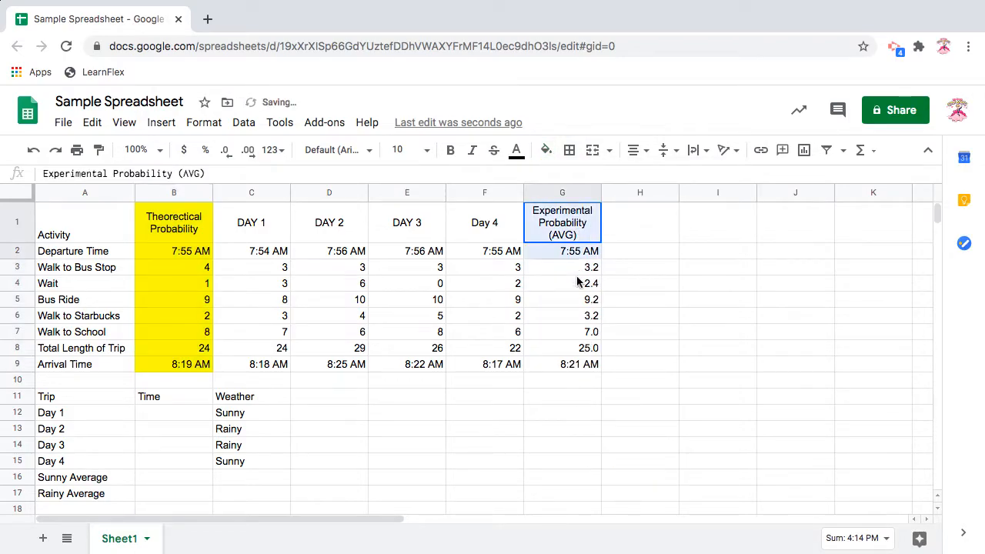
left_click_drag(577, 277, 581, 370)
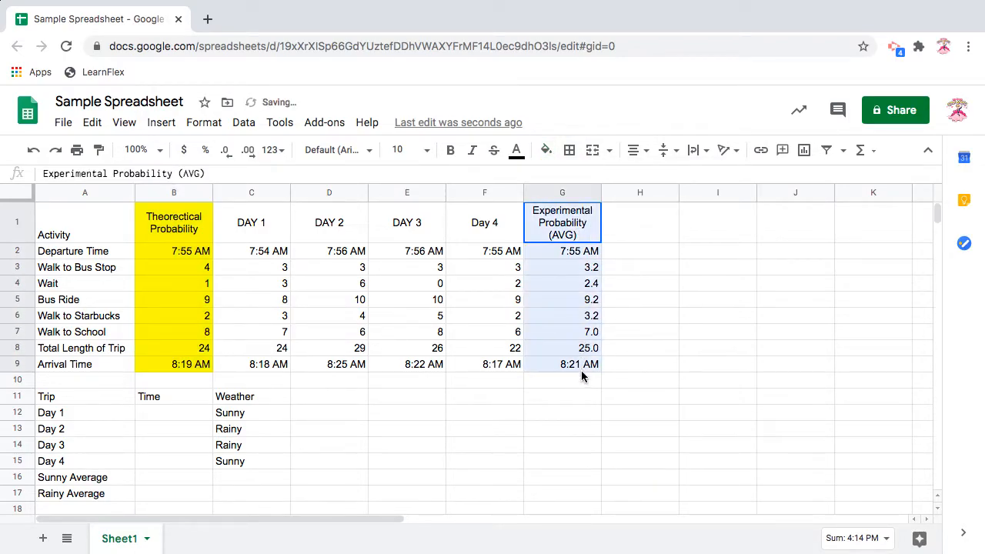
left_click(569, 151)
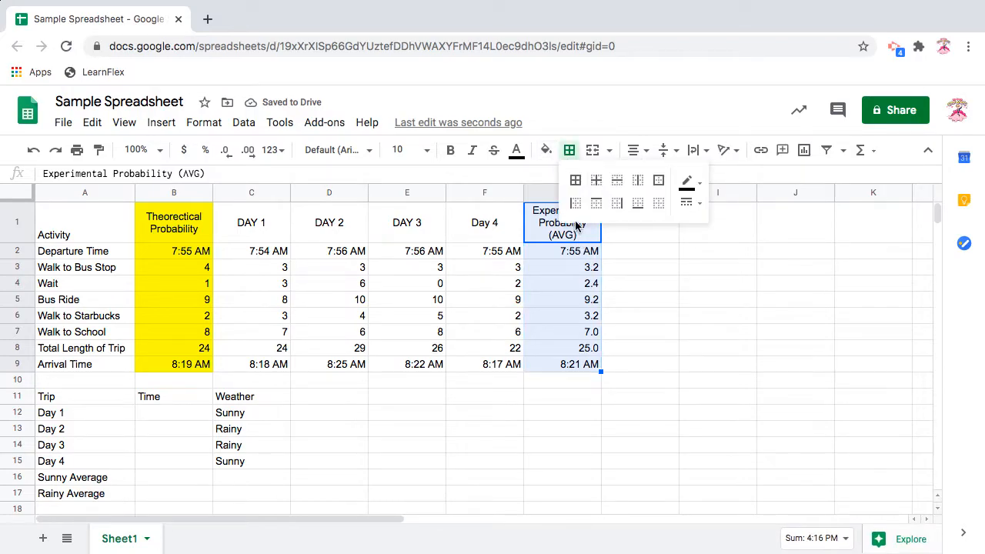
left_click(569, 284)
left_click_drag(566, 232, 567, 362)
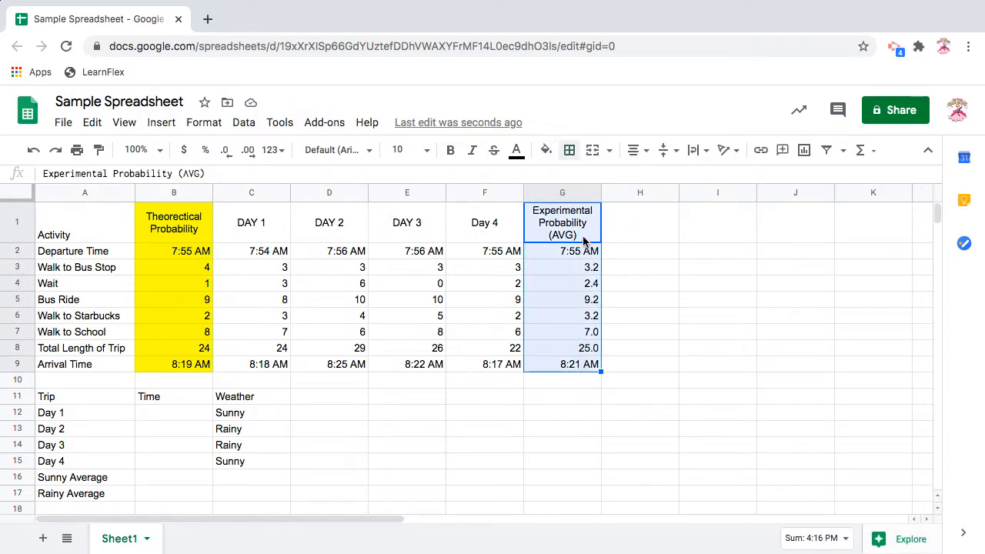
left_click(569, 150)
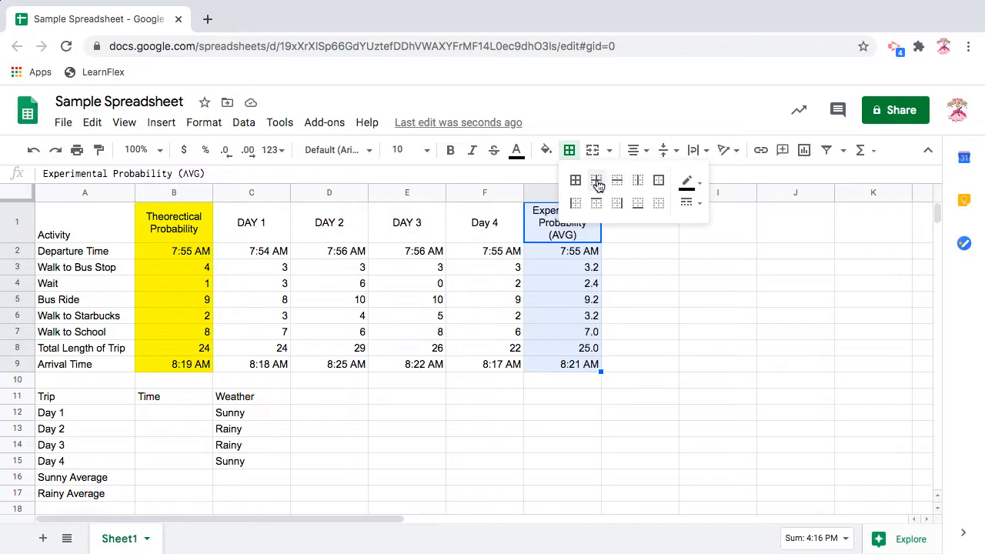
left_click(575, 180)
left_click(637, 296)
left_click(496, 284)
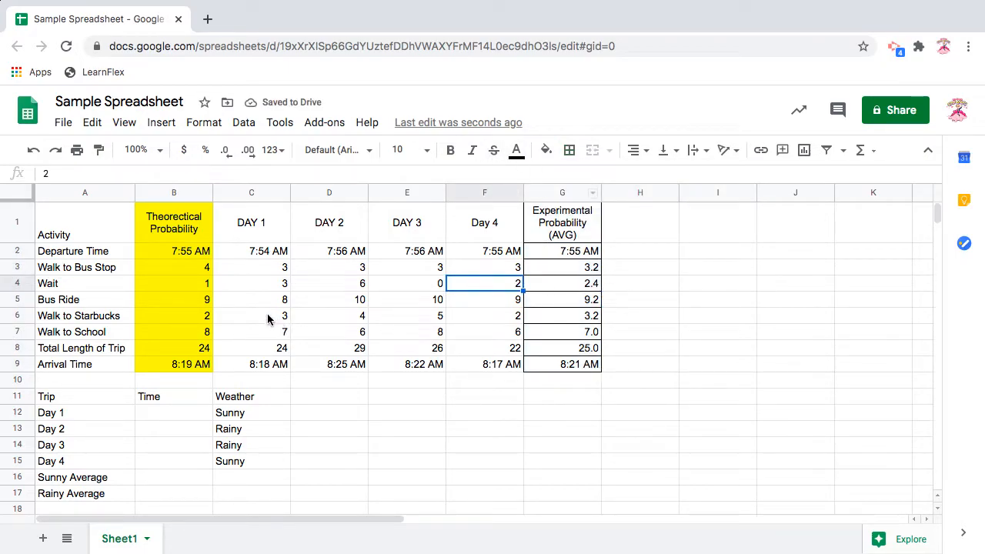
- Link the Day 1 and Day 2 times to their trip totals by entering =C8 in B12 and =D8 in B13
left_click(159, 414)
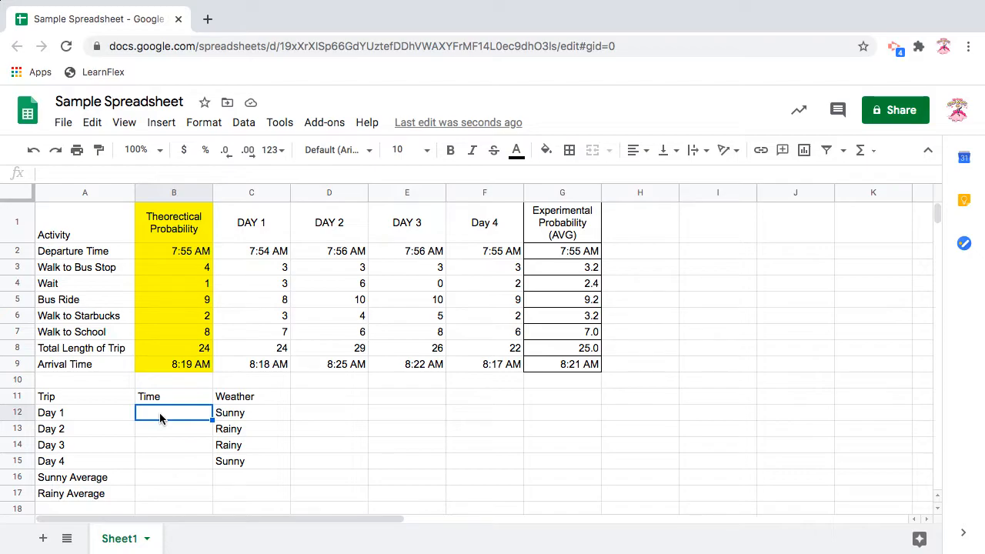
type("=")
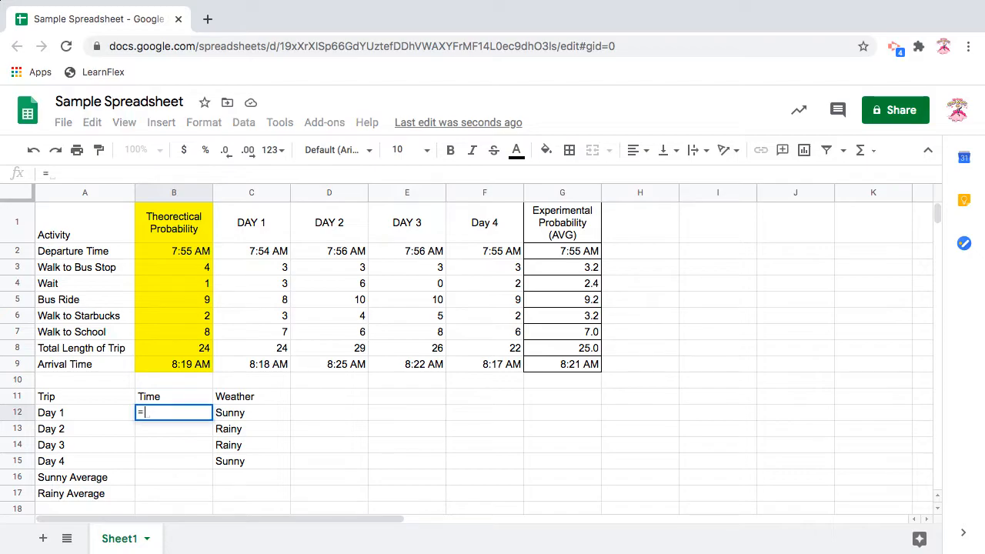
left_click(238, 350)
key("Return")
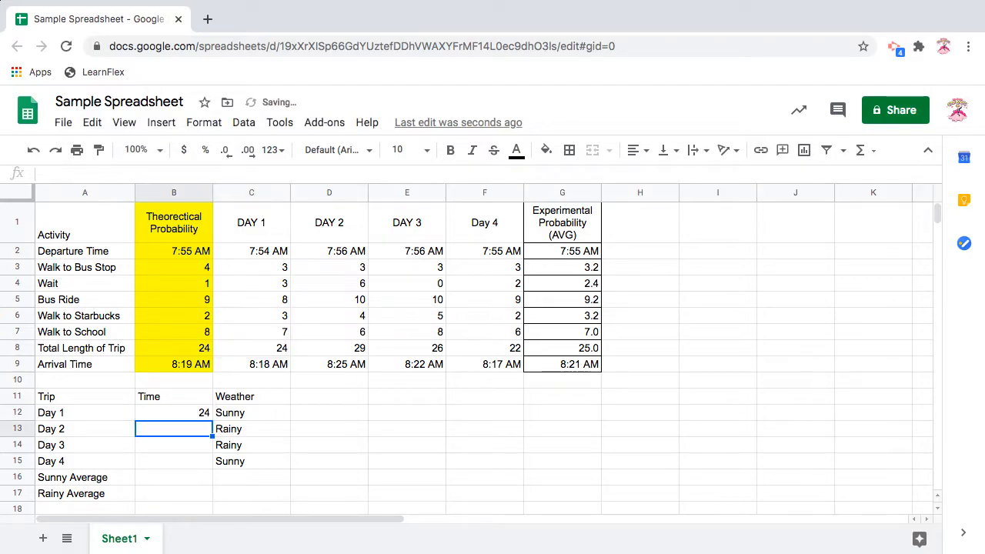
type("=")
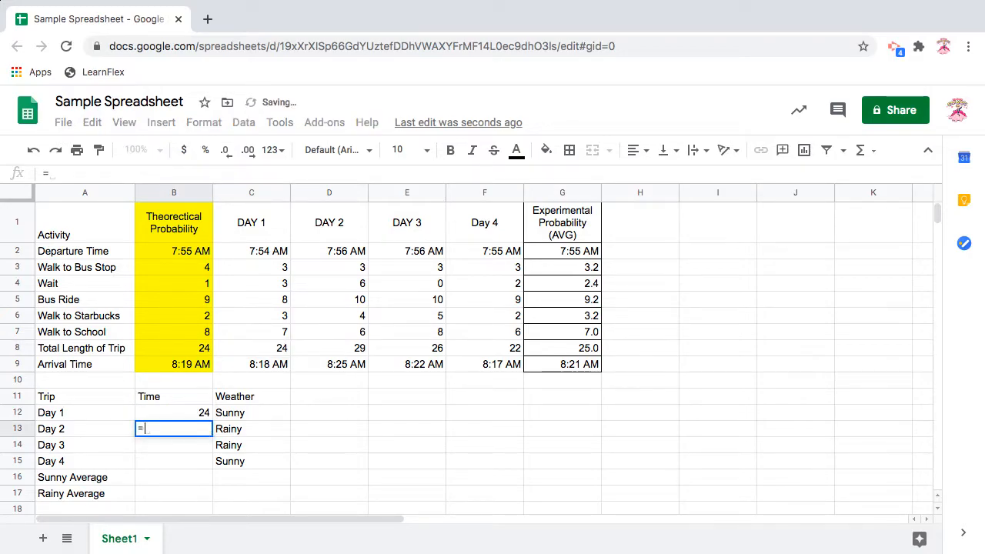
left_click(321, 351)
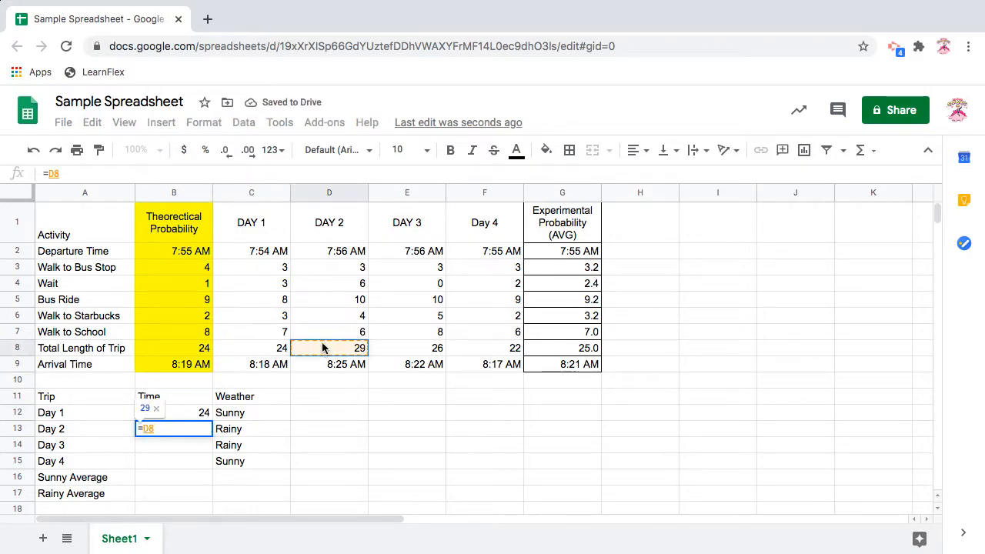
key("Return")
- Link the Day 3 and Day 4 times to their trip totals by entering =E8 in B14 and =F8 in B15
type("=")
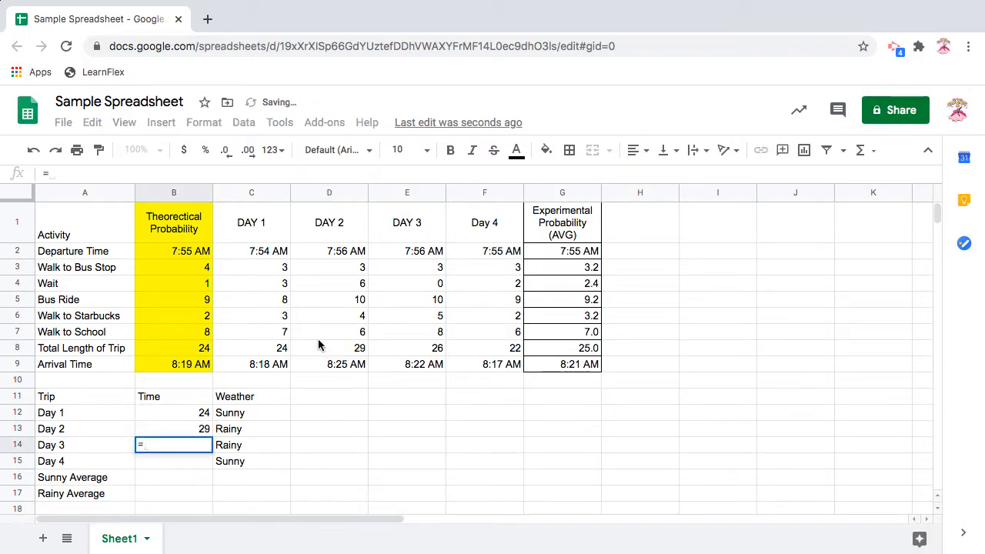
left_click(410, 348)
key("Return")
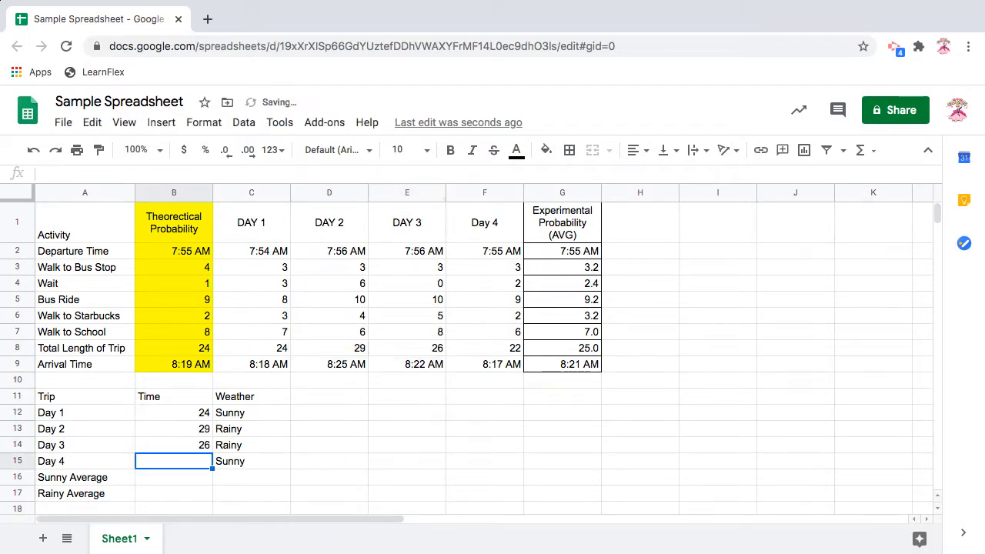
type("=")
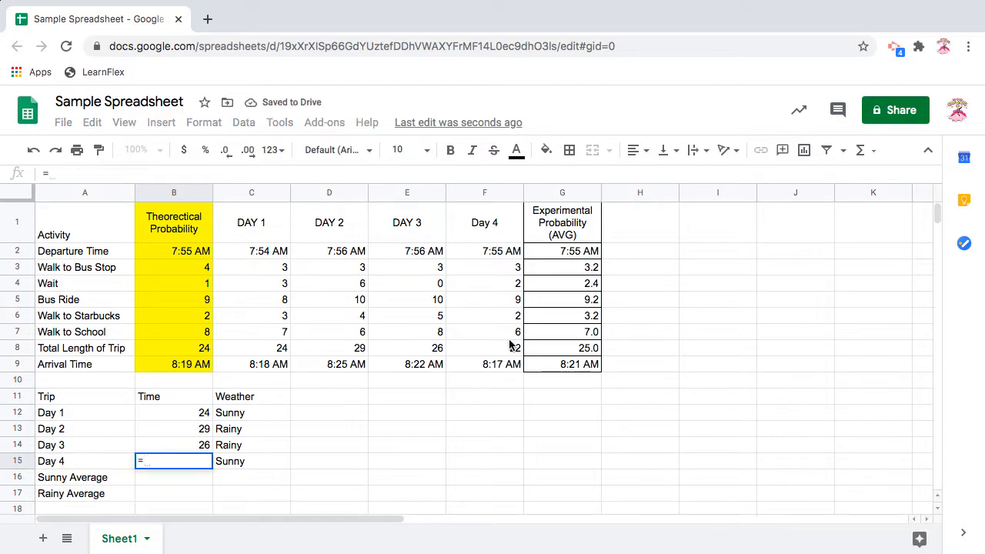
left_click(511, 350)
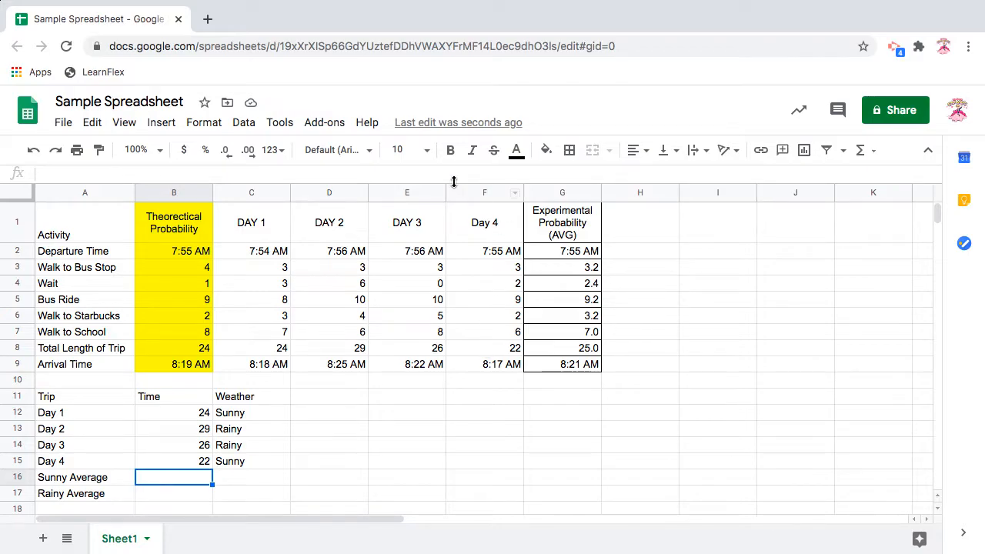
- Test the linked totals by setting Day 1's Walk to Bus Stop in C3 to 8, and undo the change
left_click(269, 264)
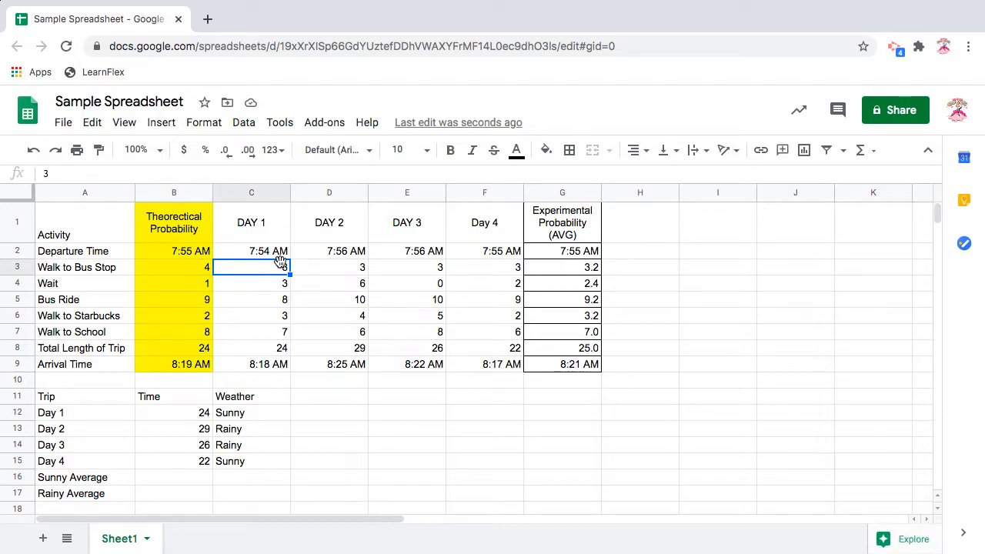
type("8")
key("Return")
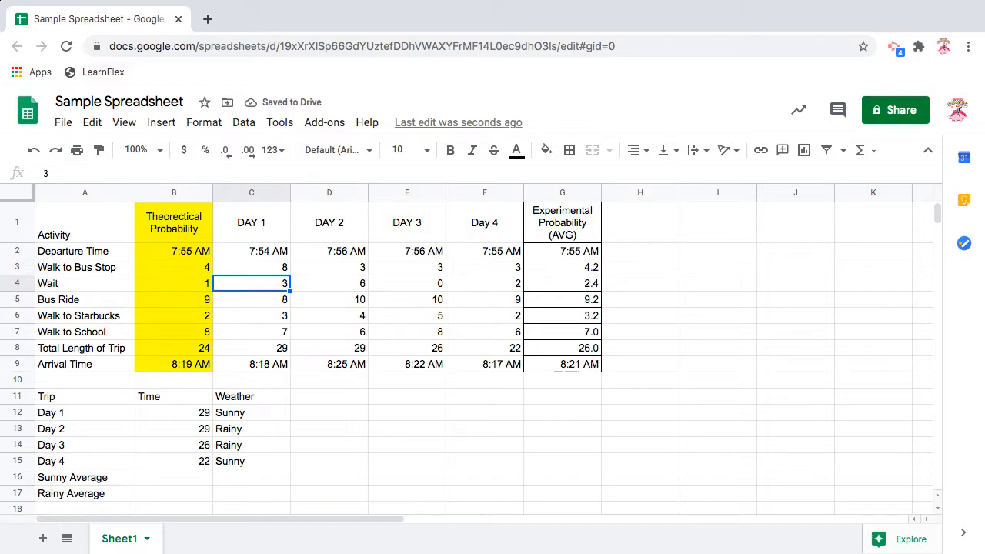
key("ctrl+z")
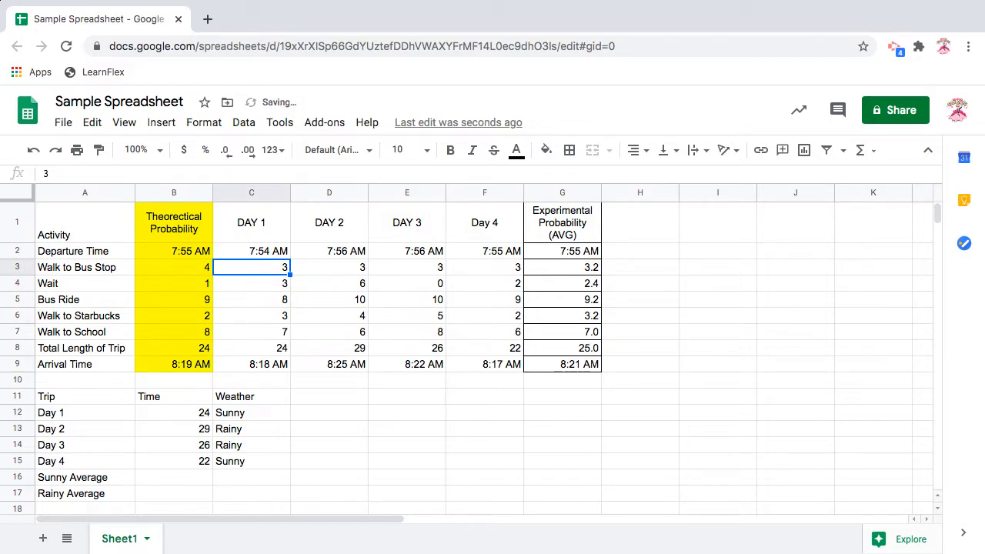
- Start a SUMIF formula in B16 for the Sunny Average
scroll(154, 347, "down", 1)
left_click(154, 350)
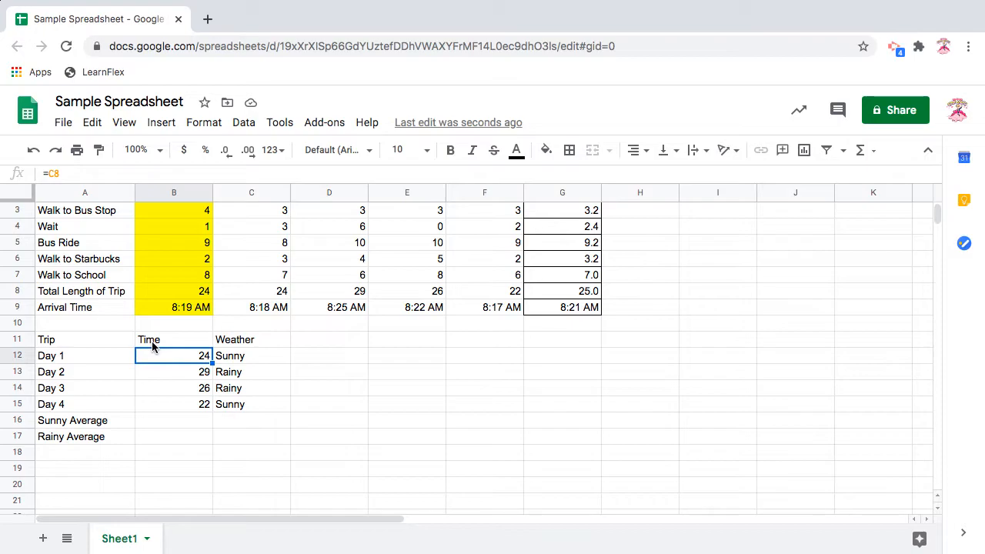
key("Down")
key("Down")
key("Down")
key("Down")
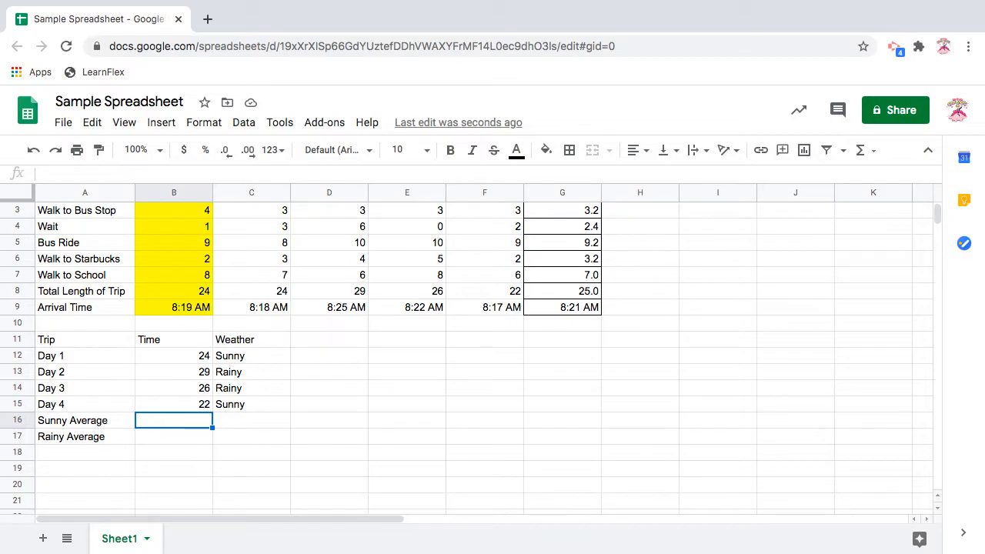
type("=")
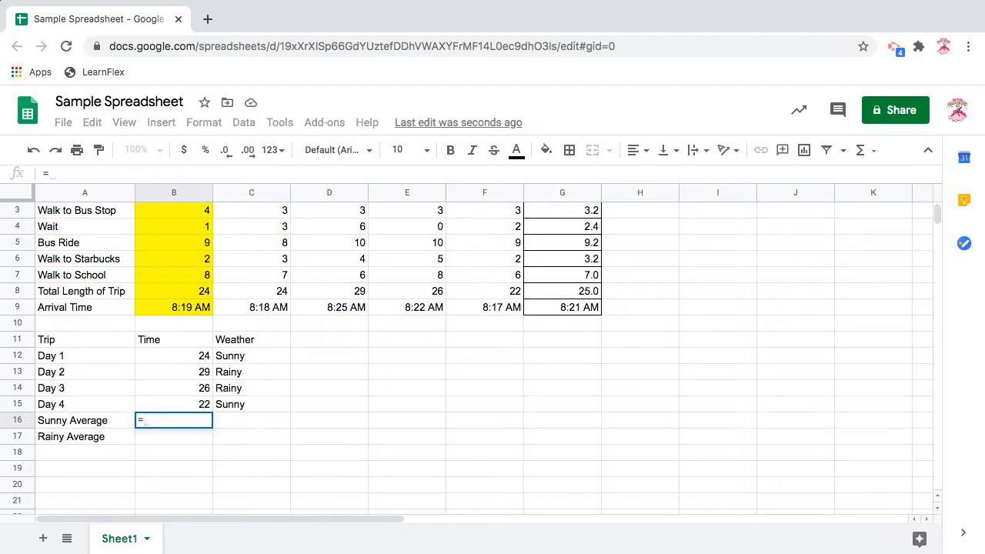
type("SUMIF")
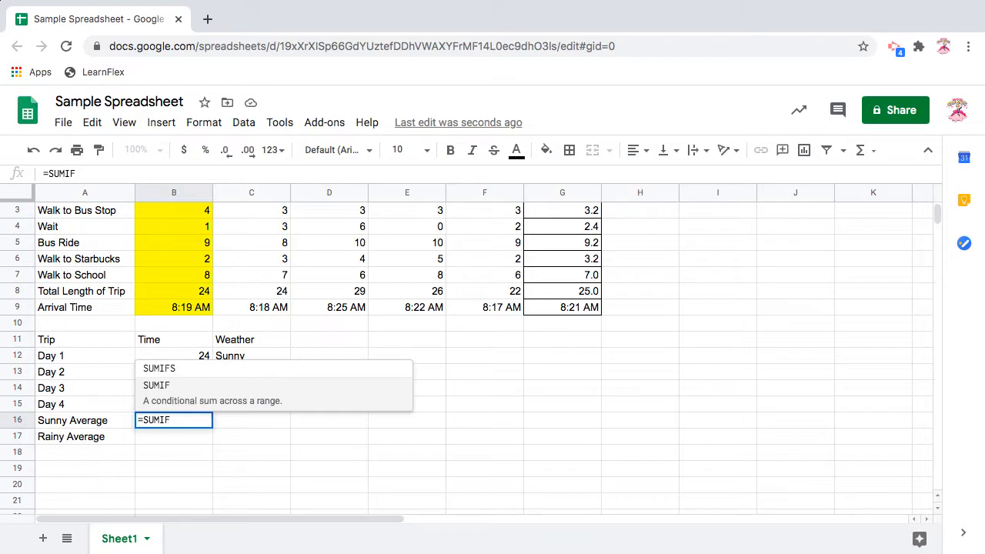
type("(")
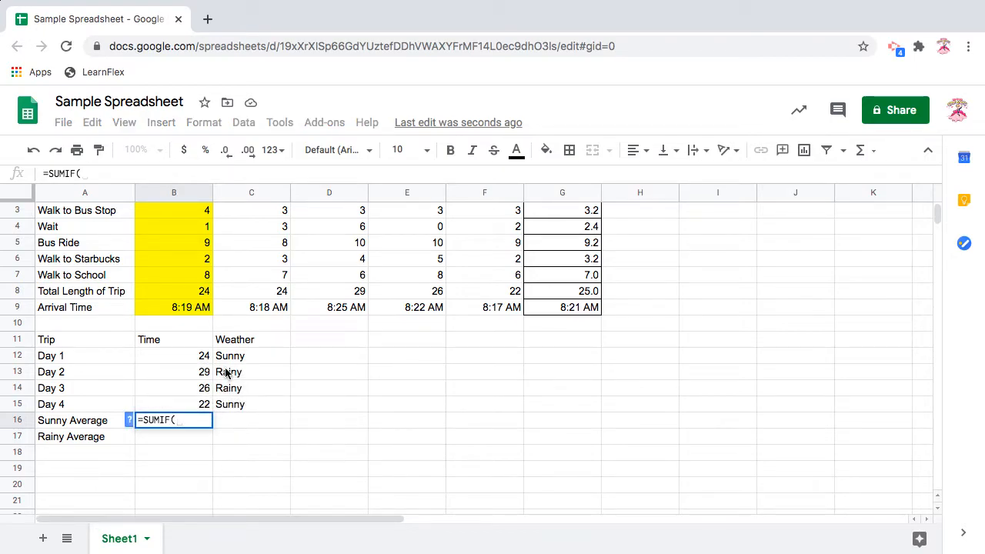
- Enter the weather cells C12:C15 as the criteria range of the SUMIF formula in B16
left_click(119, 172)
left_click_drag(268, 357, 261, 400)
left_click(261, 401)
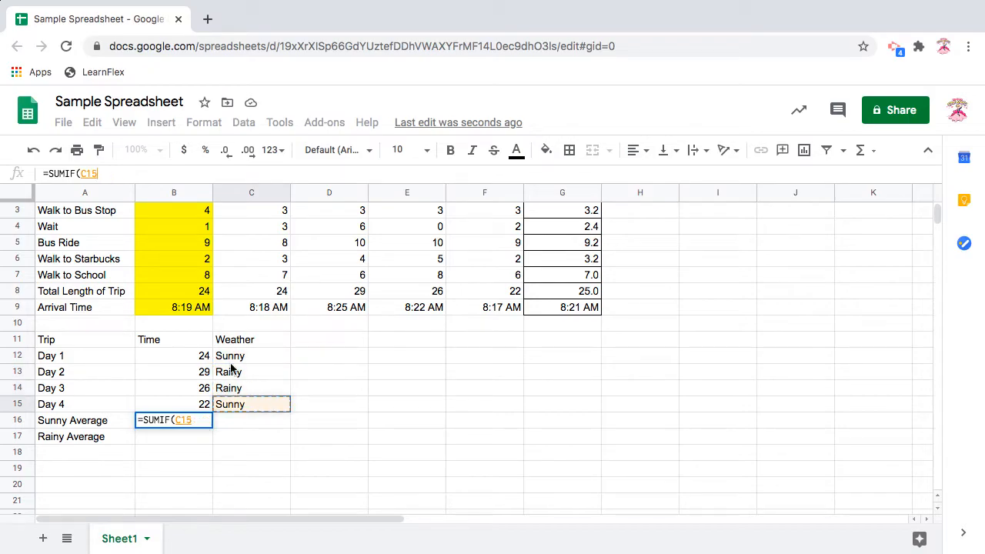
left_click(100, 175)
key("BackSpace")
type("2:c15")
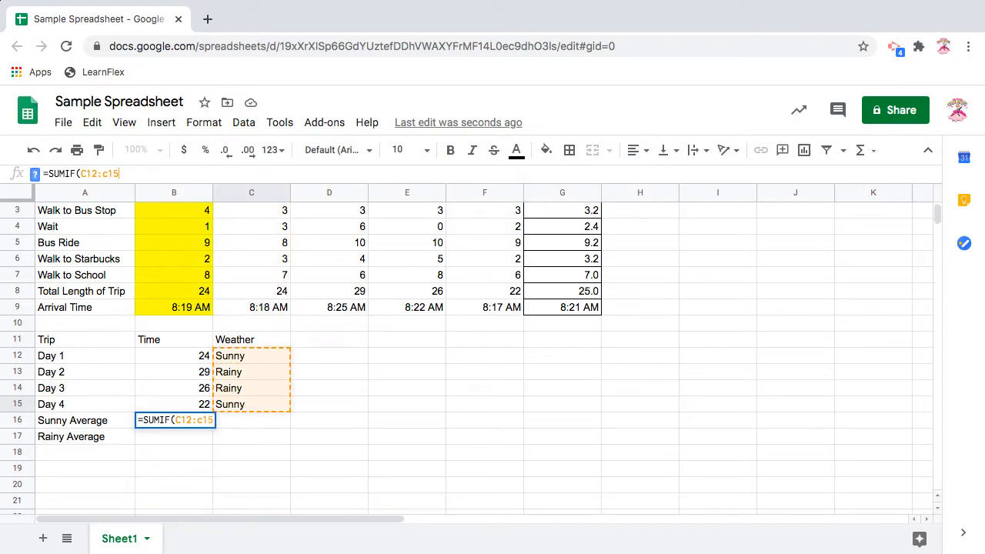
- Complete the B16 SUMIF formula with the criterion "Sunny" and the sum range B12:C15
type(",")
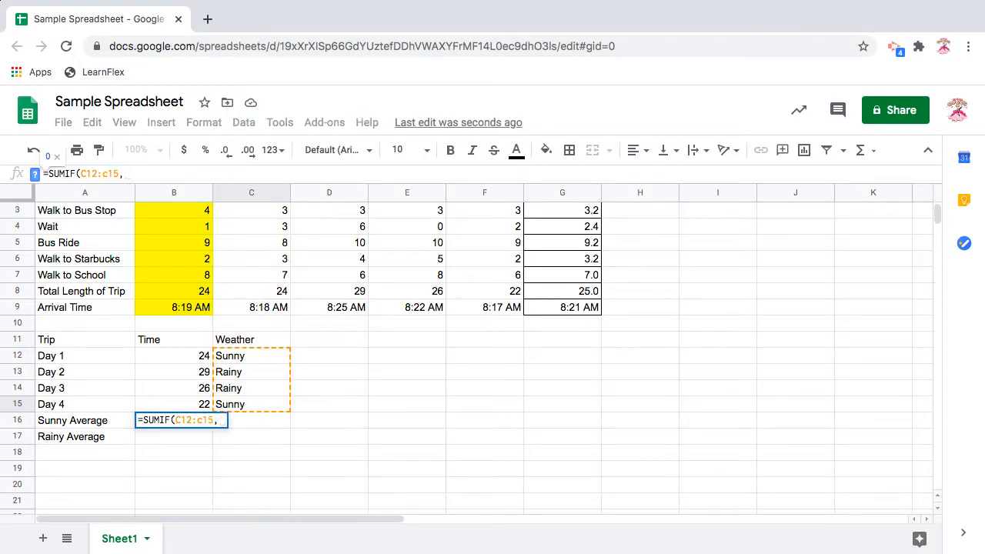
type("\"Sunny\"")
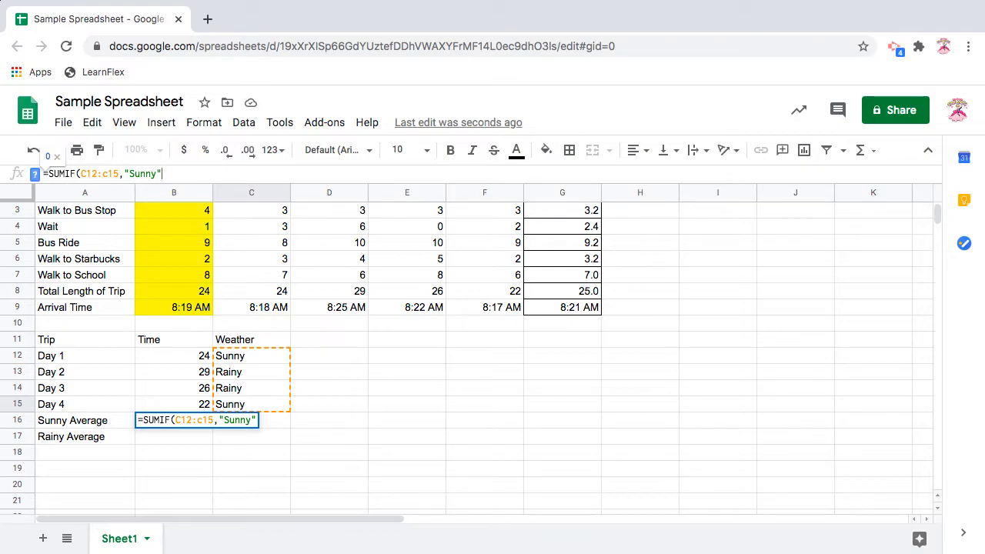
type(",")
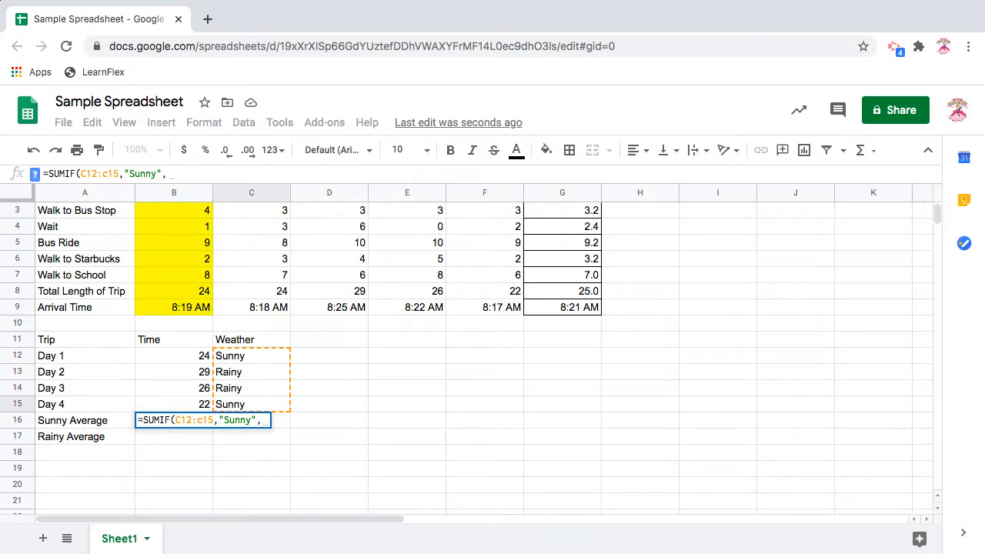
mouse_move(180, 356)
left_mouse_down()
mouse_move(182, 382)
mouse_move(178, 362)
left_mouse_up()
left_click(179, 361)
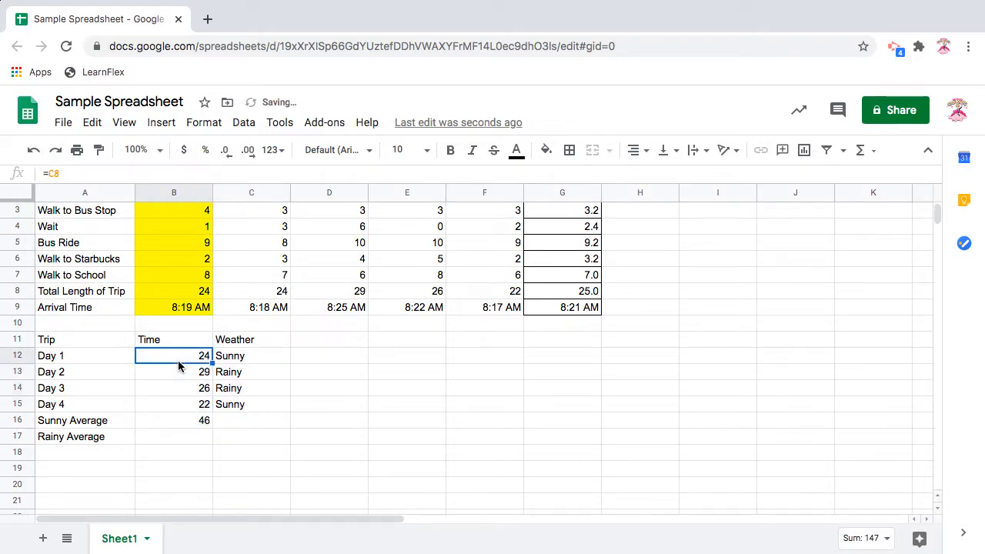
left_click(204, 423)
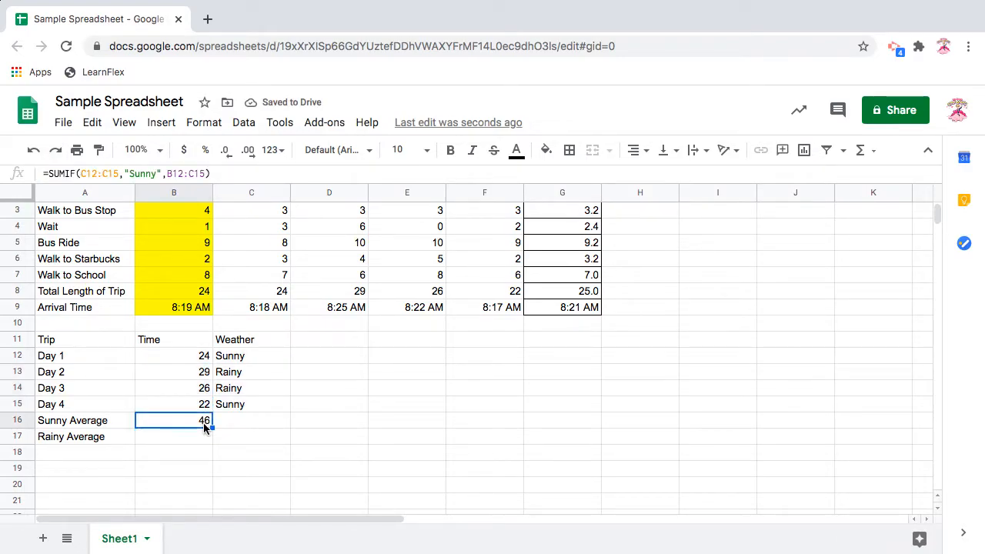
left_click(178, 174)
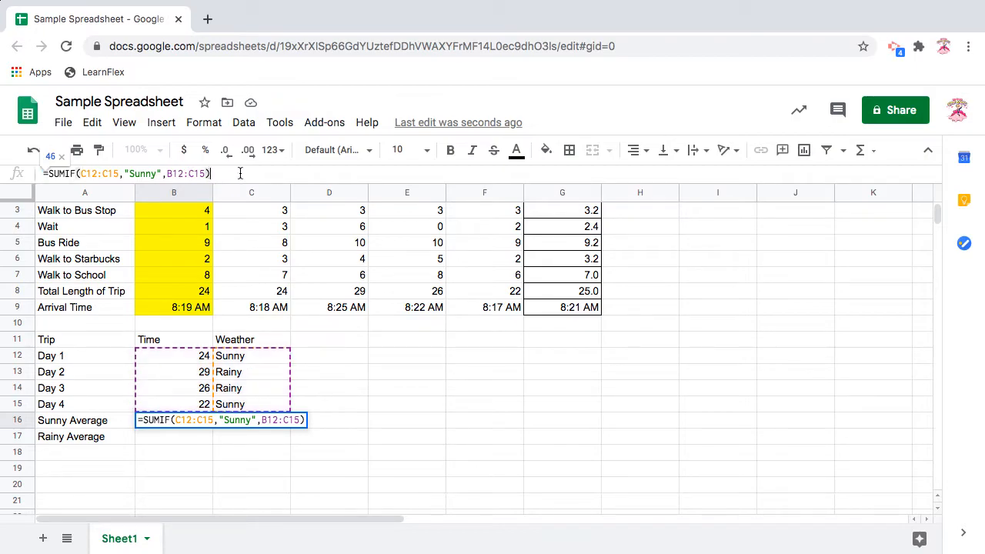
key("Return")
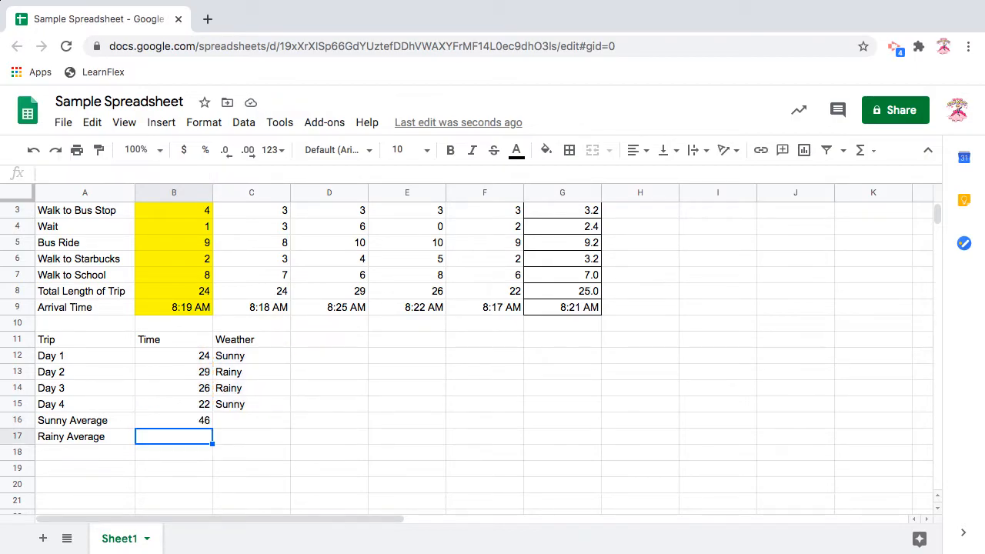
- Turn the Sunny Average in B16 into an average by dividing its SUMIF by COUNTIF(C12:C15,"Sunny")
left_click(158, 423)
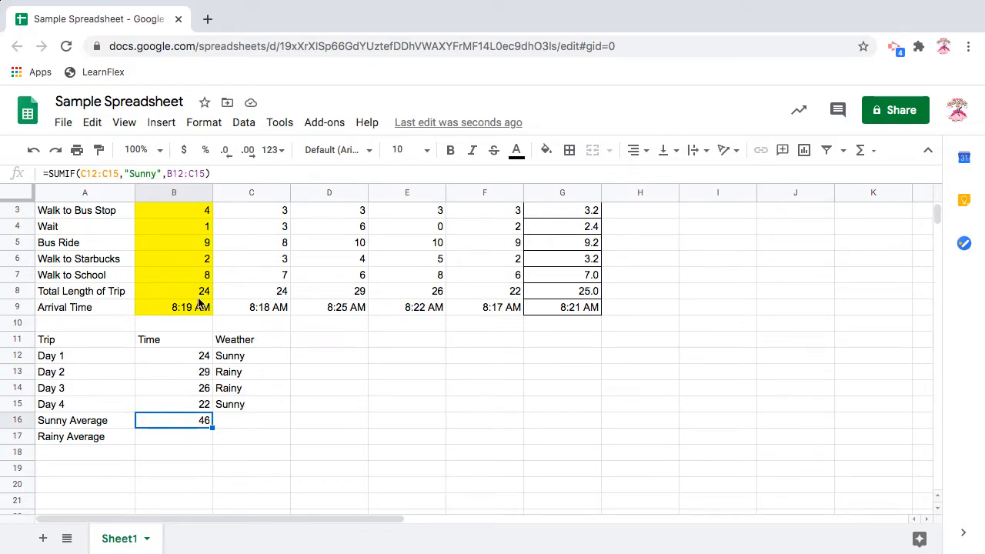
left_click(220, 170)
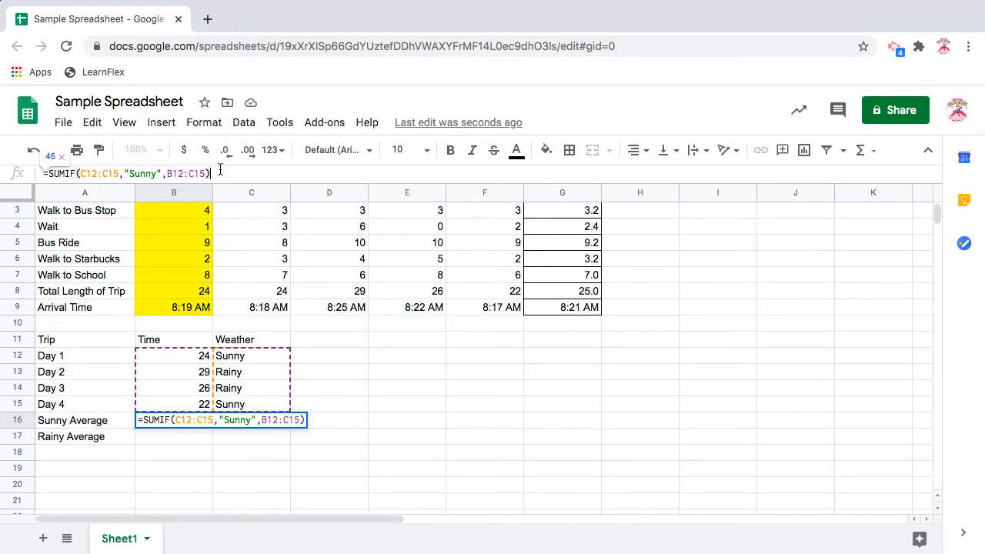
type("/")
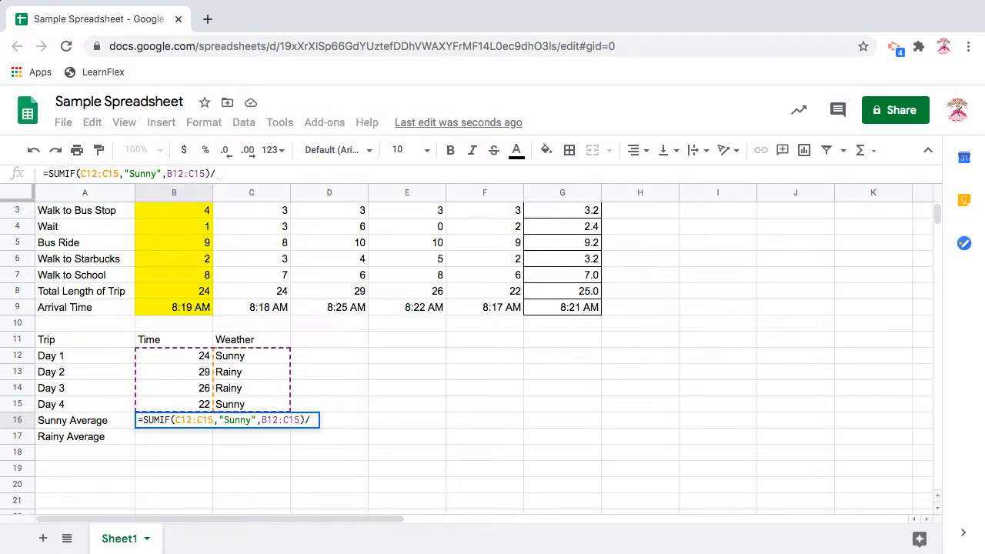
type("COUNT")
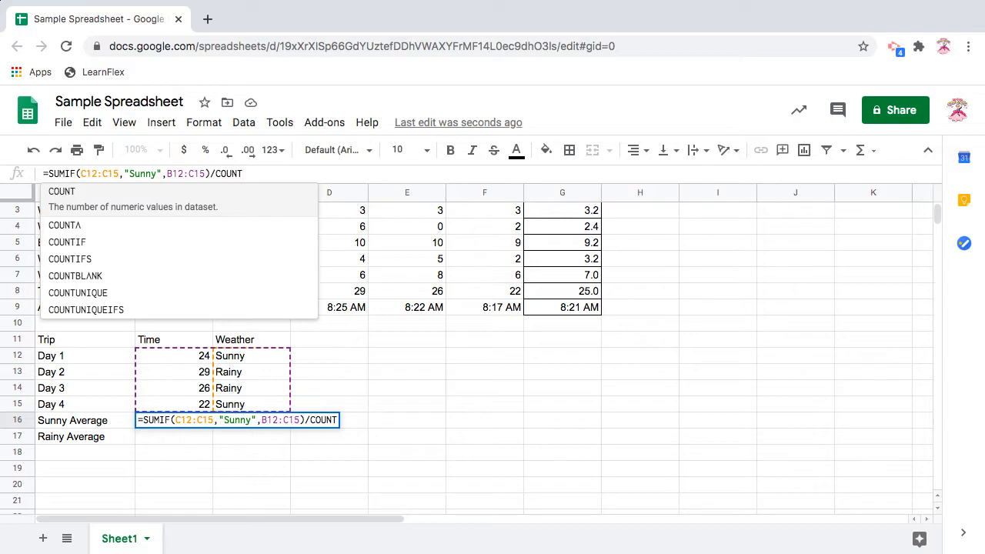
type("IF")
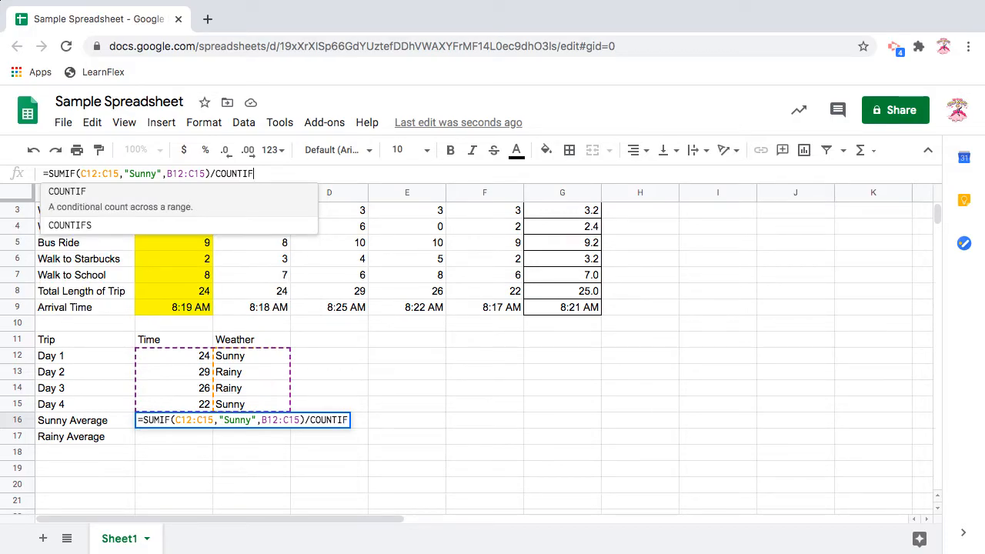
type("(")
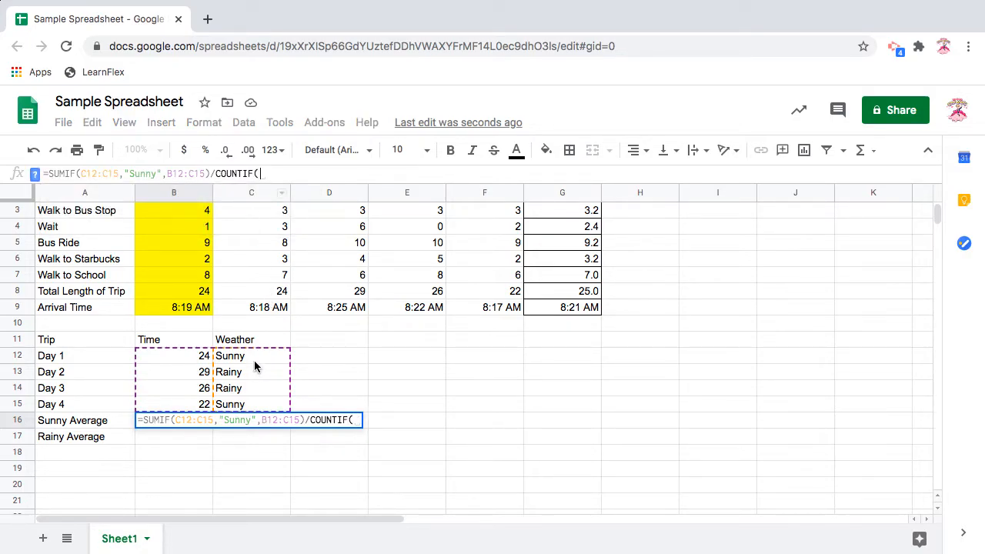
left_click_drag(258, 359, 257, 403)
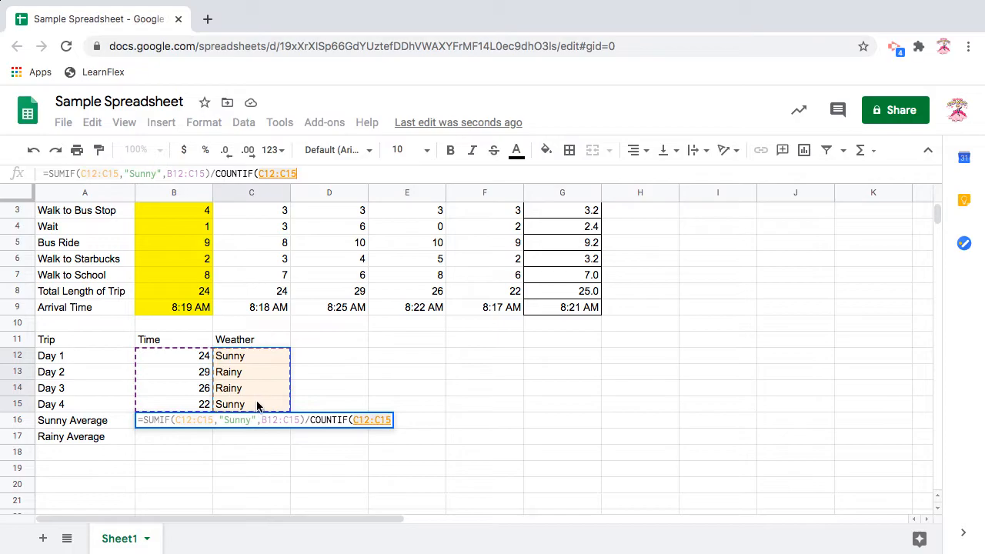
type(",\"Sunny\")")
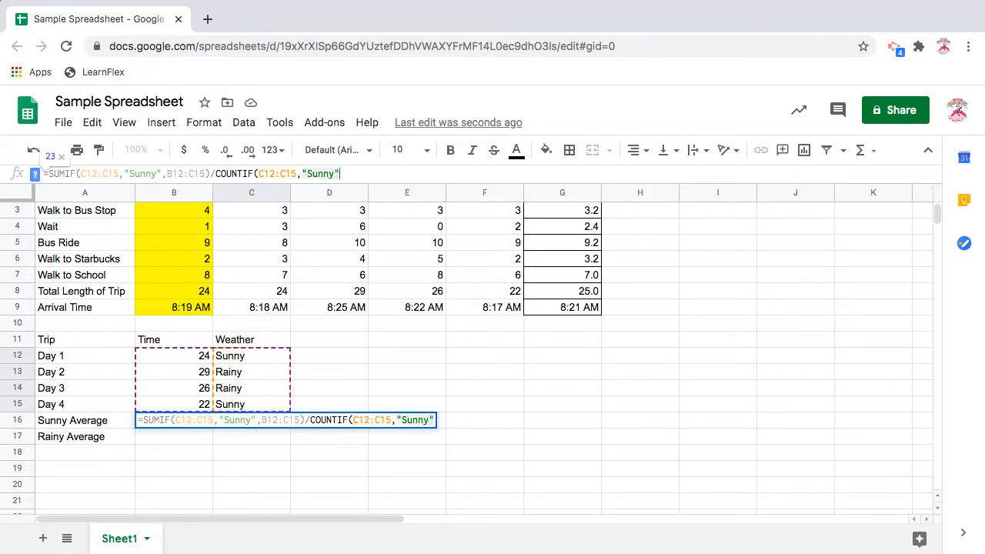
key("Return")
key("Up")
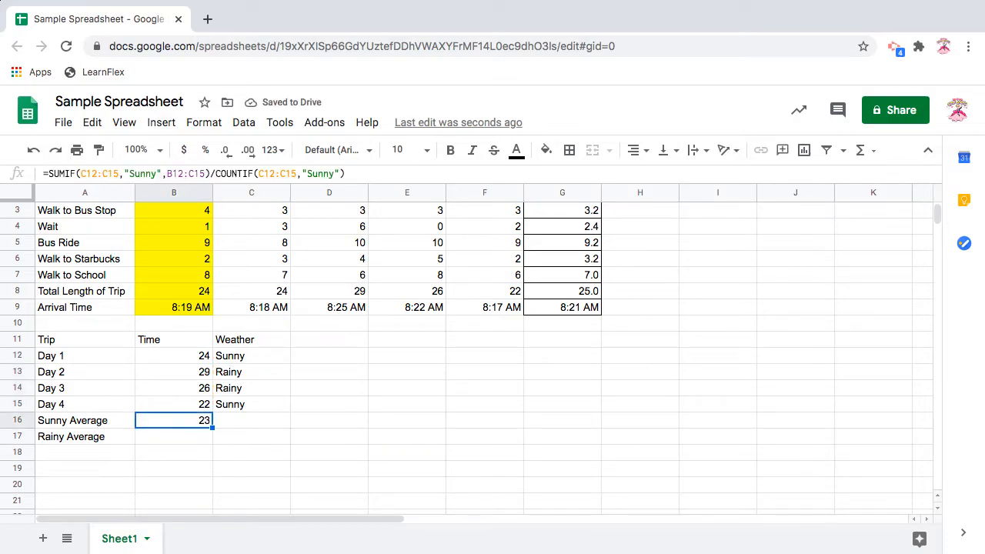
left_click(368, 174)
left_click_drag(368, 174, 35, 175)
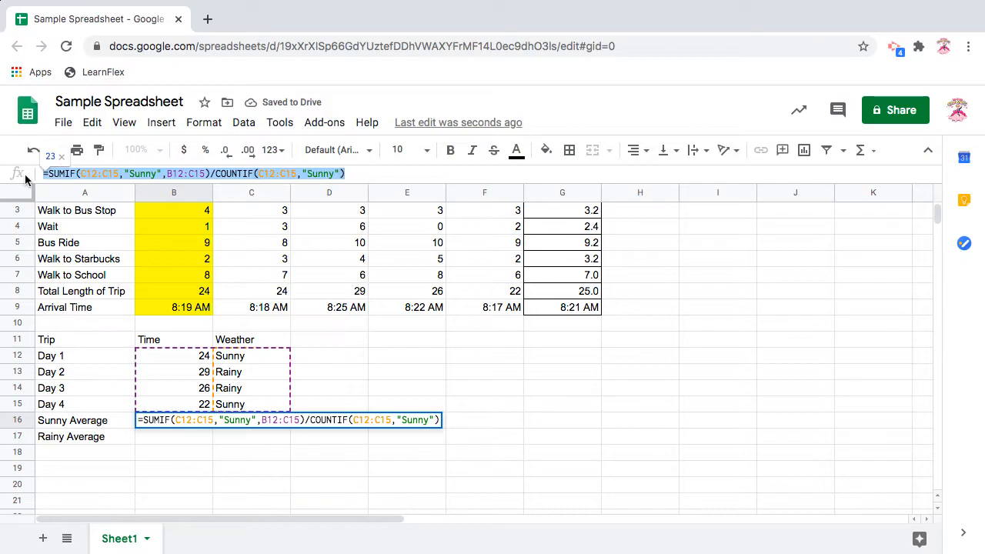
key("Escape")
left_click(166, 437)
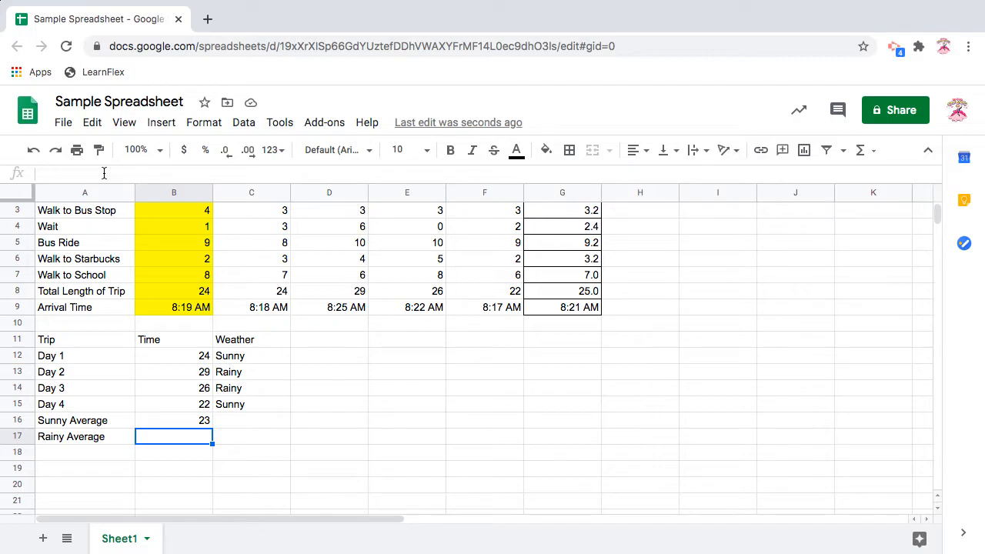
left_click(159, 423)
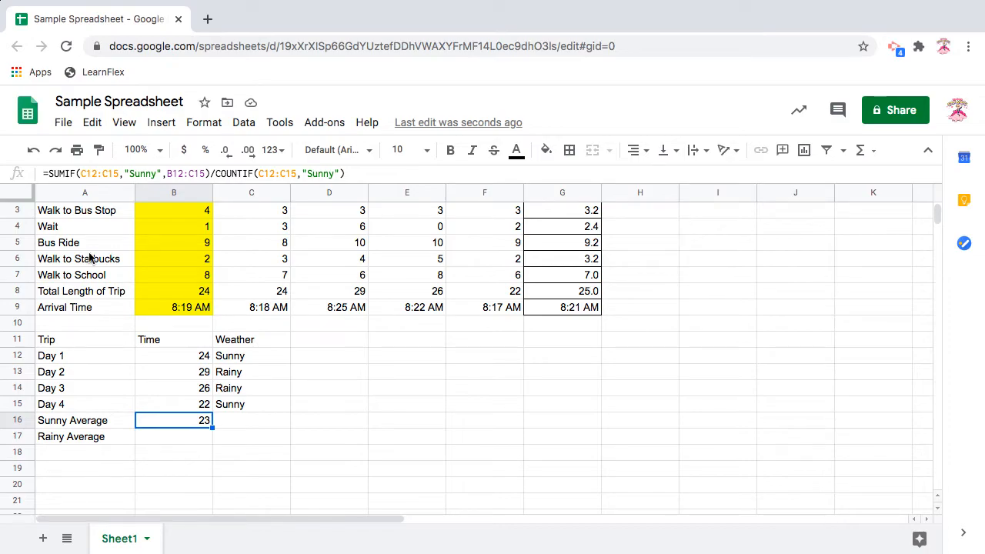
left_click(80, 173)
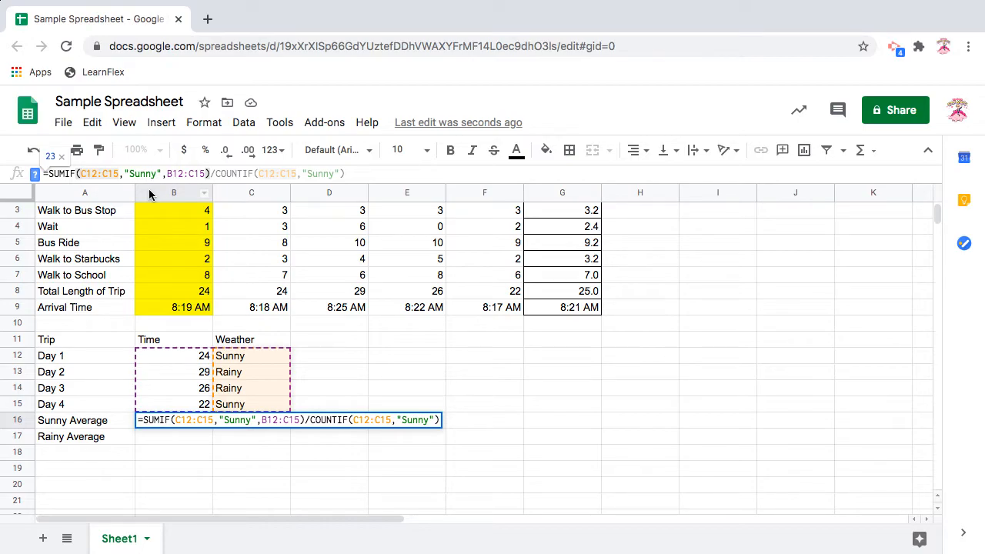
left_click(359, 174)
key("ctrl+a")
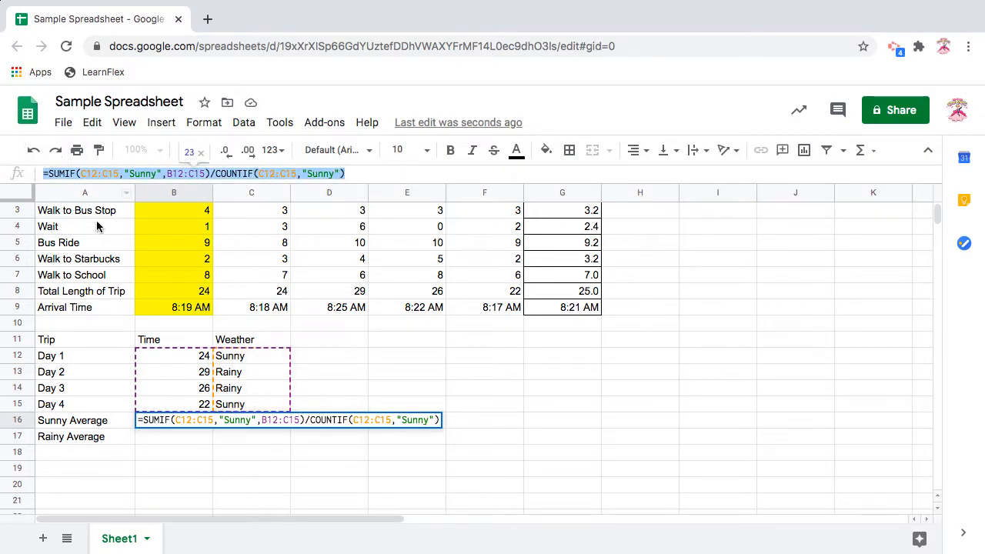
left_click(374, 369)
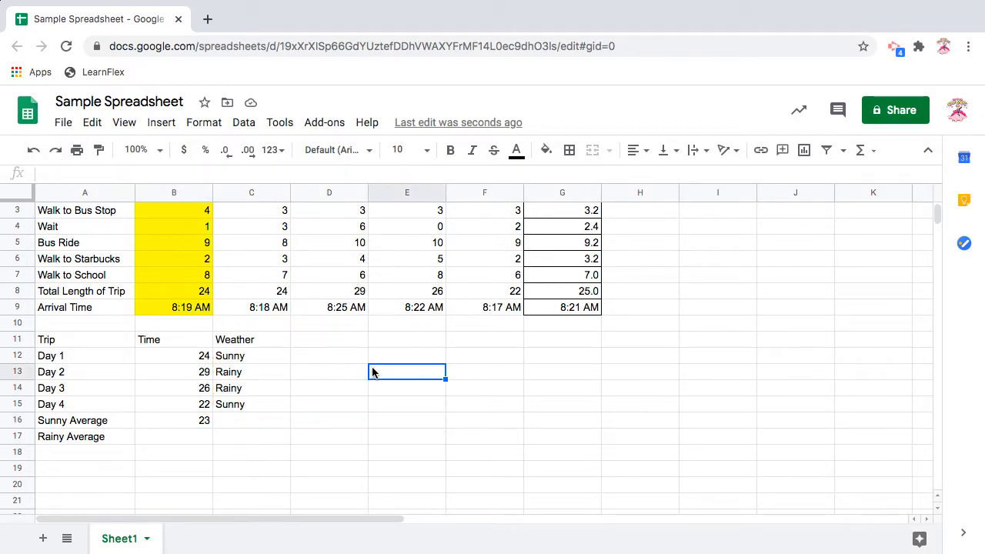
- Copy the full Sunny Average formula text from B16 and paste it unchanged into the Rainy Average cell B17
left_click(174, 420)
left_click(369, 173)
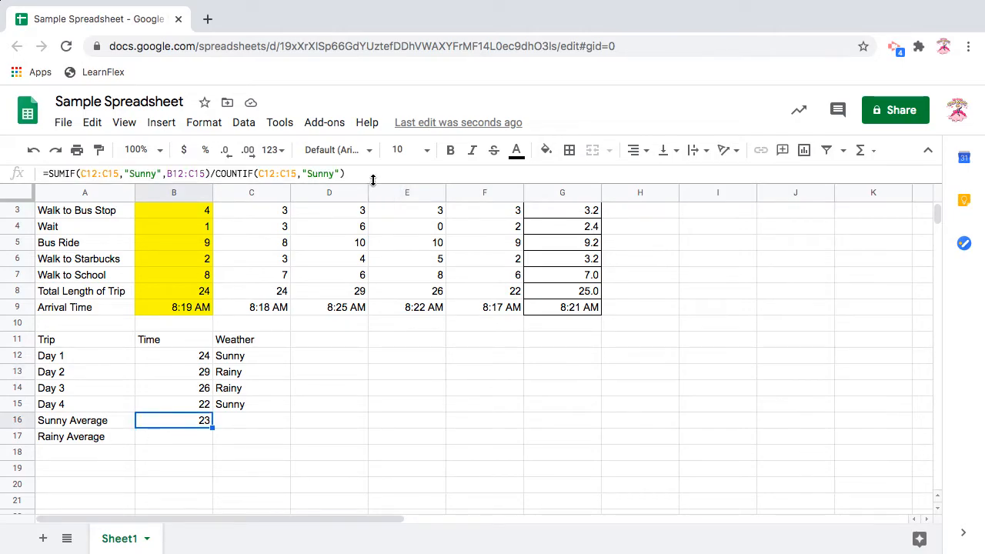
key("ctrl+a")
key("ctrl+c")
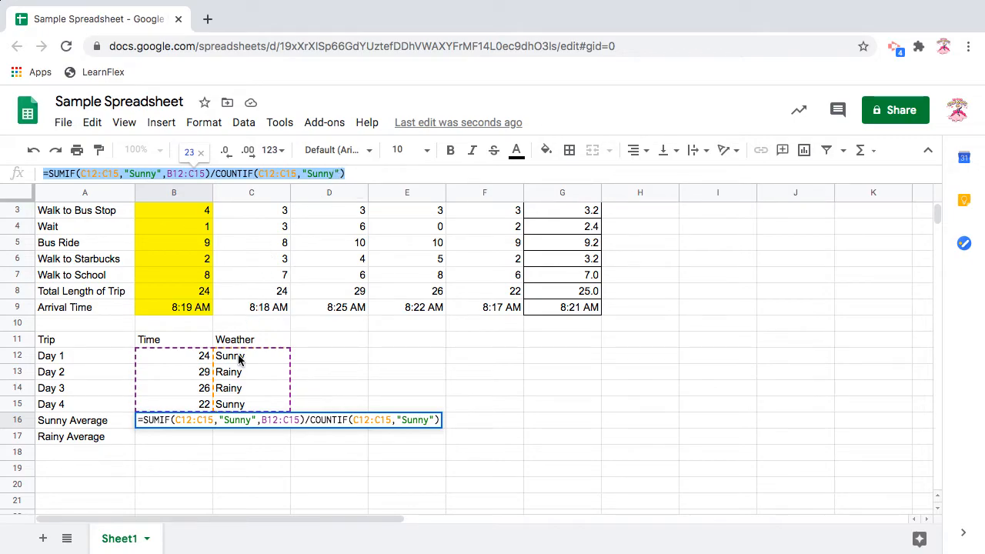
key("Escape")
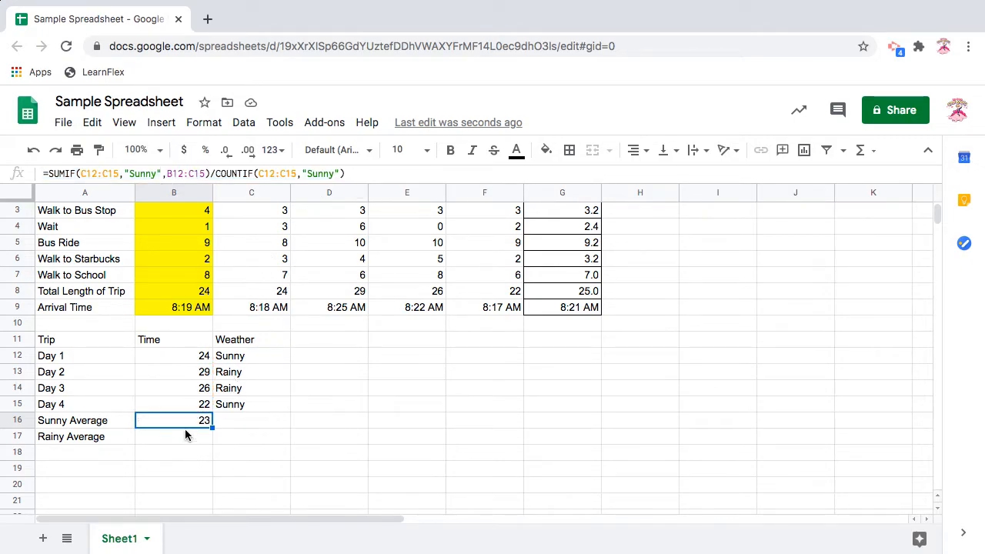
left_click(186, 436)
left_click(146, 170)
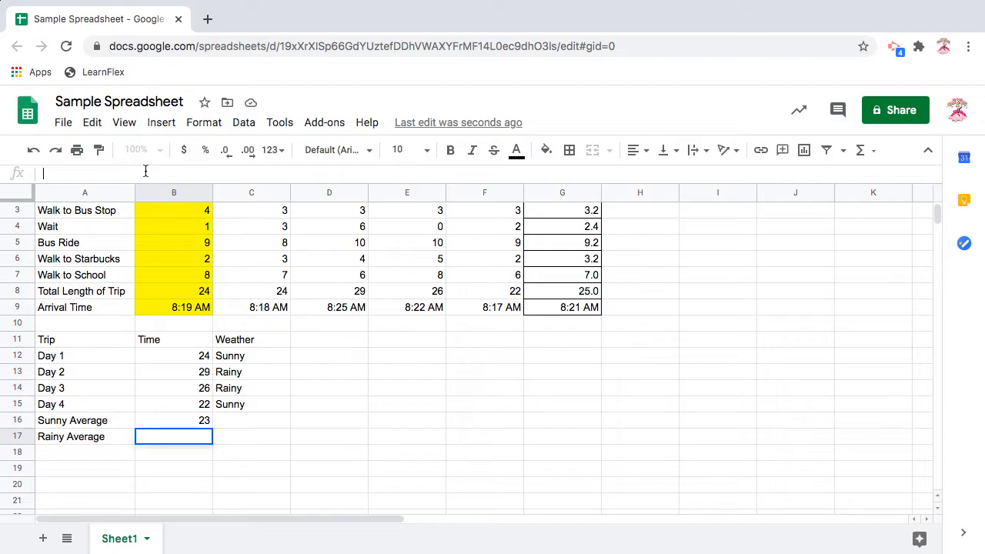
key("ctrl+v")
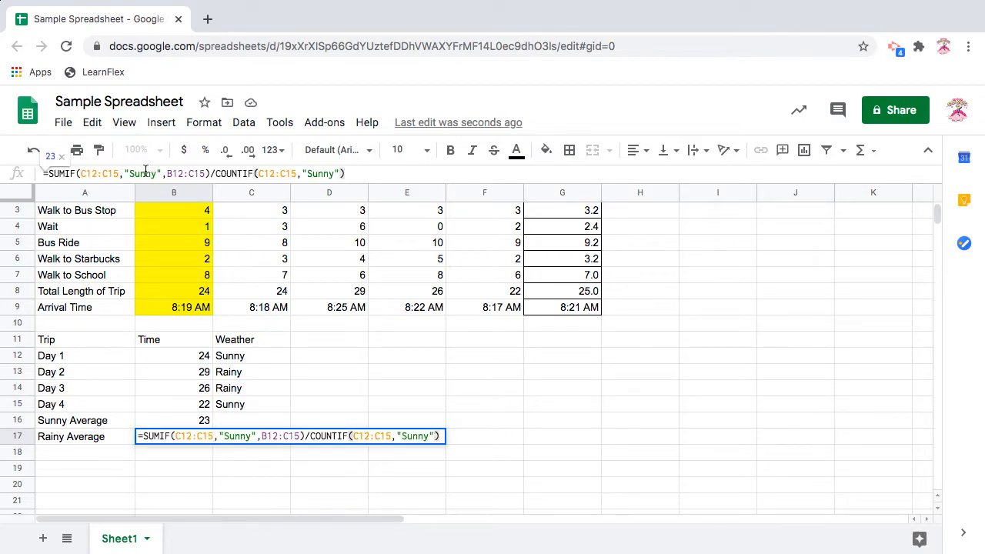
- Replace "Sunny" with "Rainy" in both the SUMIF and COUNTIF criteria of B17, and select both weather averages
left_click_drag(129, 174, 152, 180)
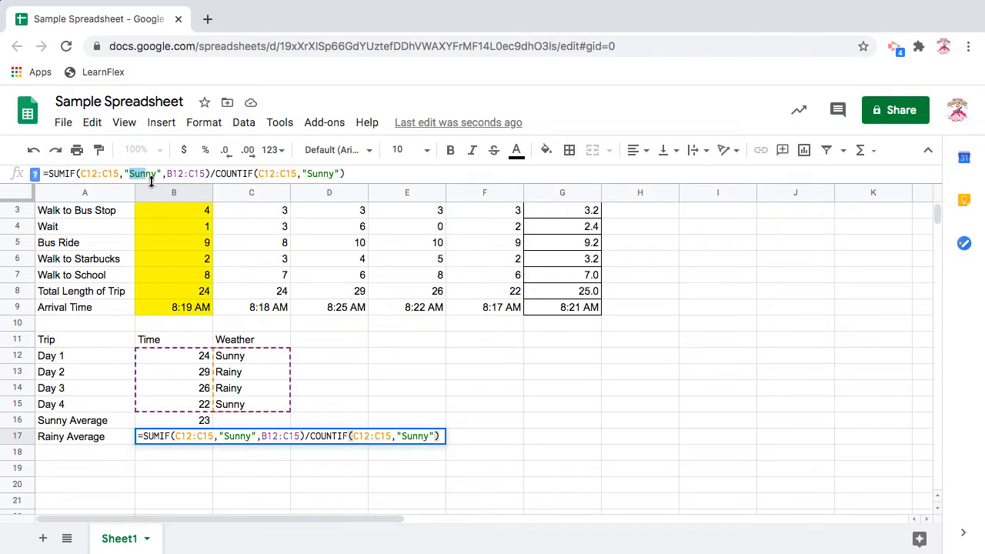
type("Rainy")
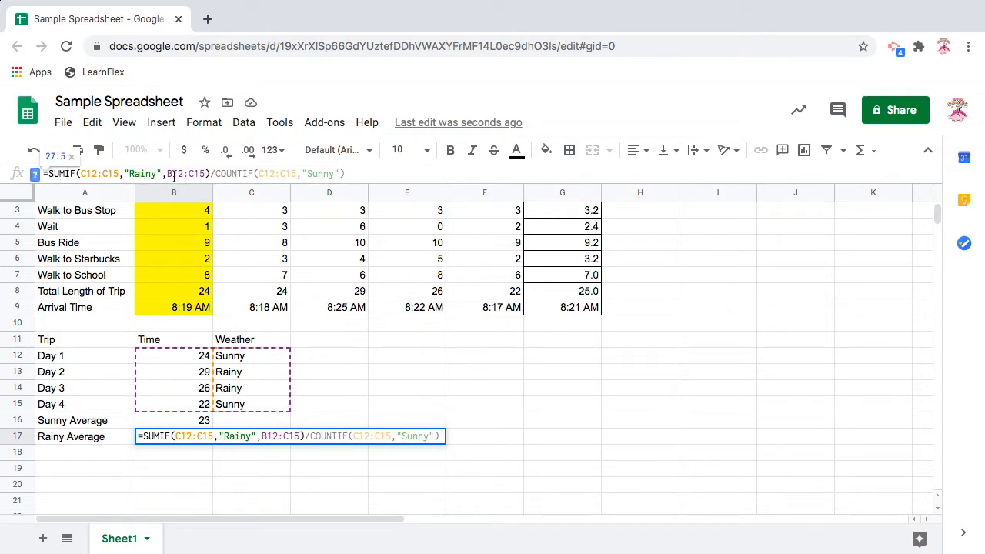
left_click(266, 174)
left_click_drag(315, 173, 332, 174)
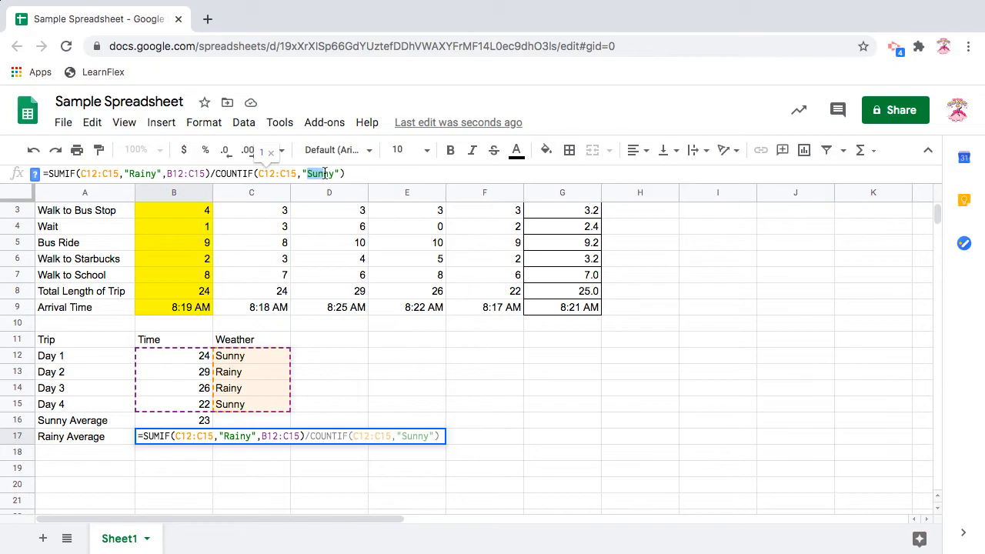
type("Rainy")
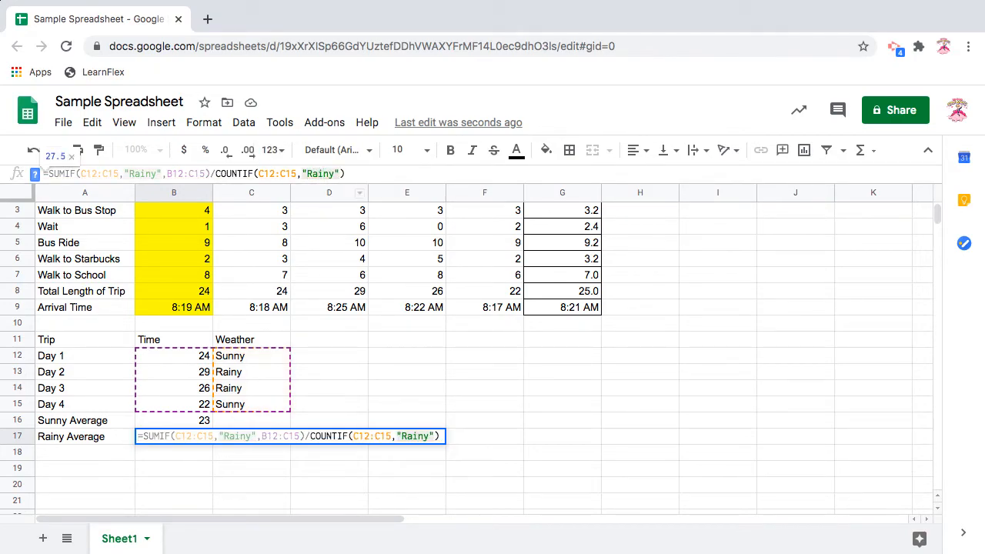
key("Return")
key("Up")
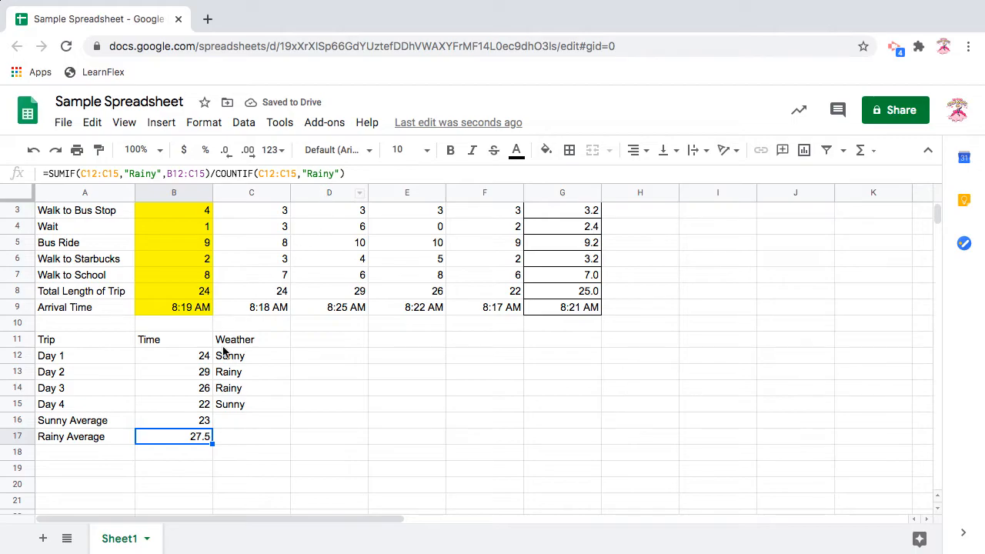
left_click_drag(192, 422, 195, 437)
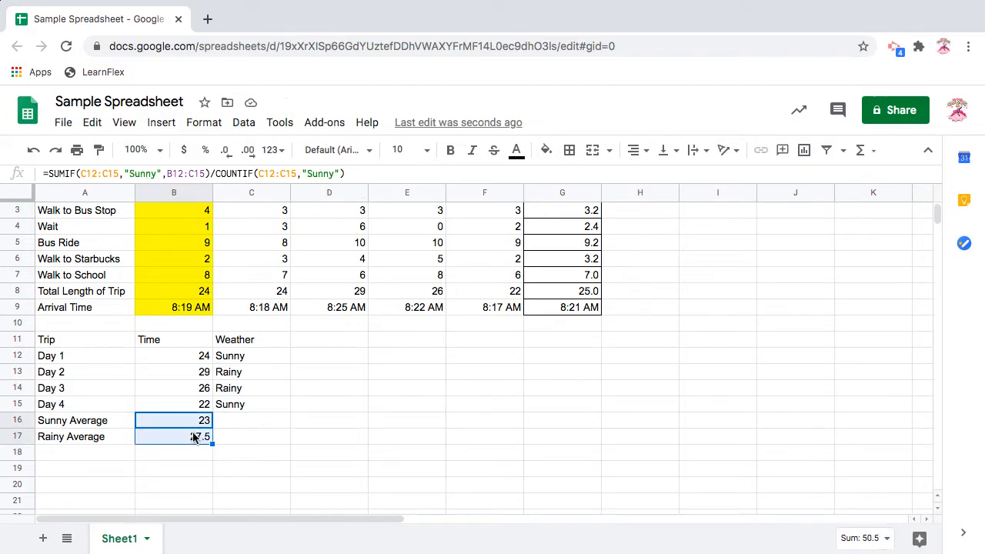
- Format the Sunny and Rainy averages in B16:B17 with the one-decimal 0.0 number format
left_click(198, 126)
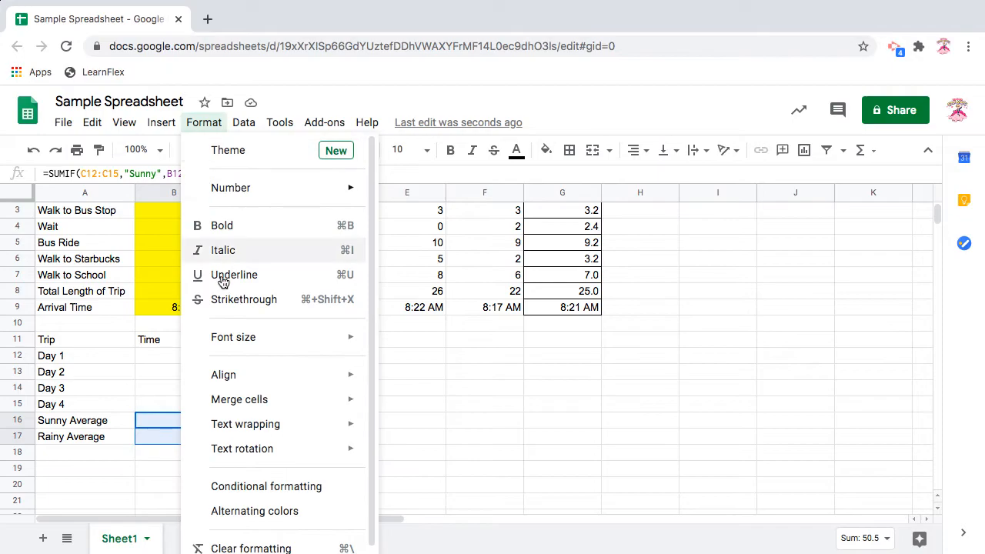
mouse_move(273, 193)
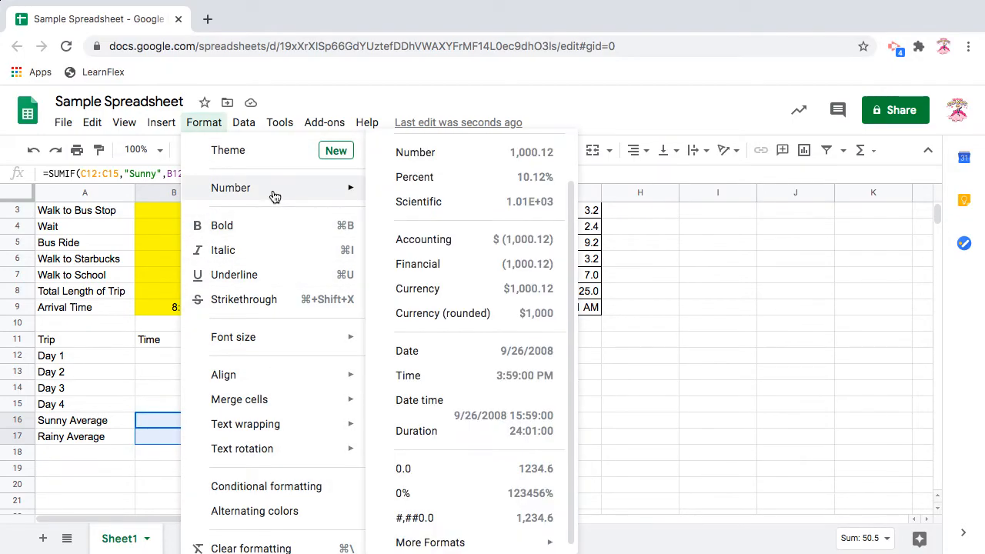
left_click(445, 469)
left_click(246, 440)
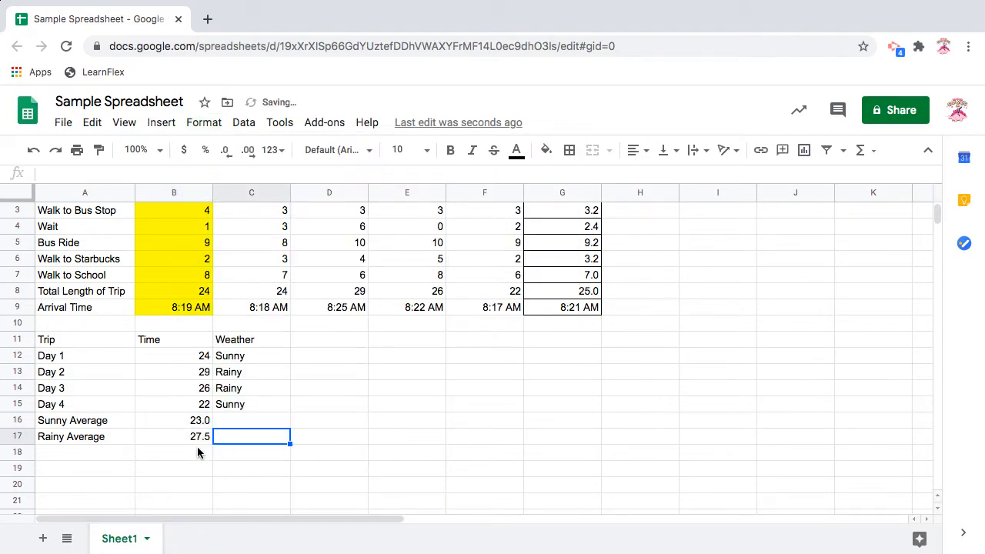
left_click(164, 460)
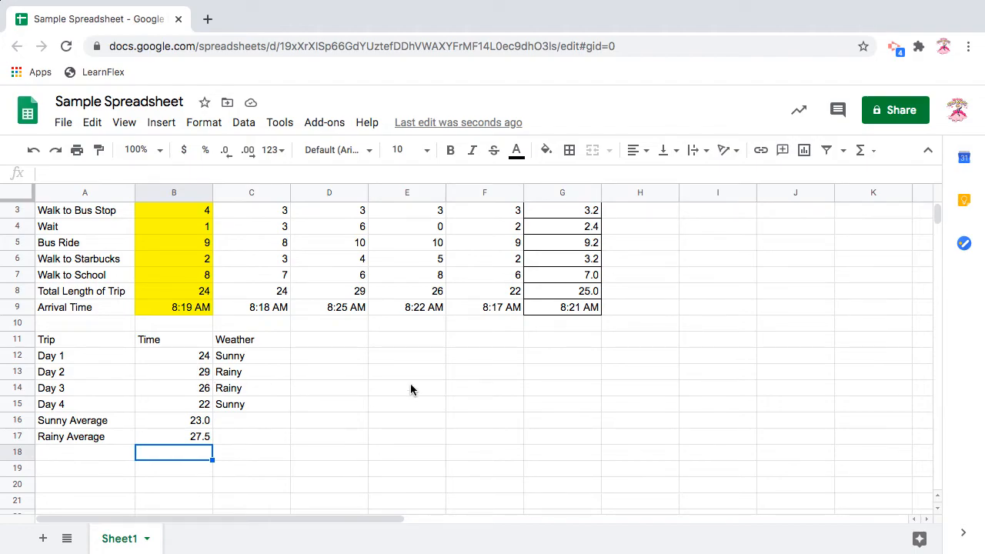
left_click(359, 368)
left_click(386, 360)
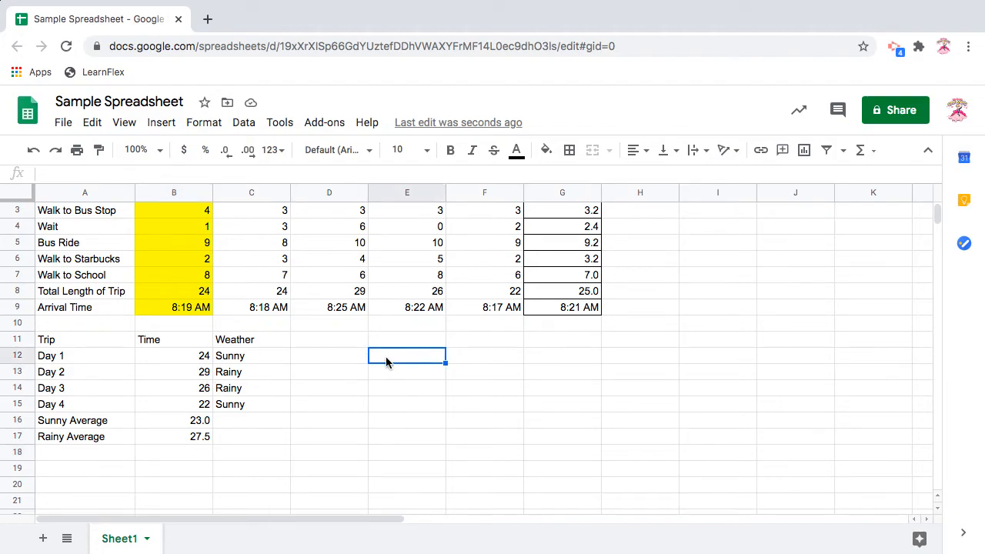
- Insert the image TTC.jpeg from the Desktop over the cells, starting at A19 below the weather averages
left_click(93, 469)
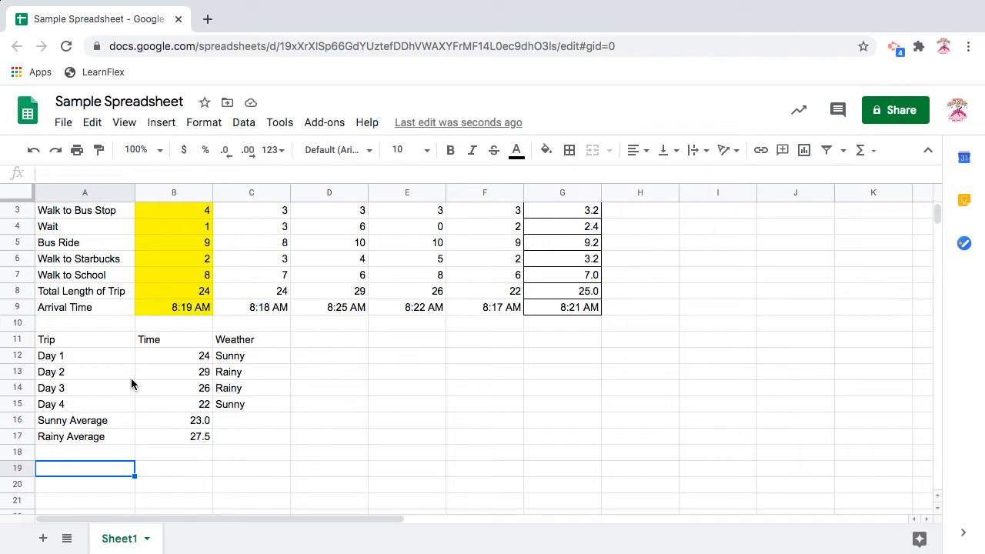
left_click(160, 123)
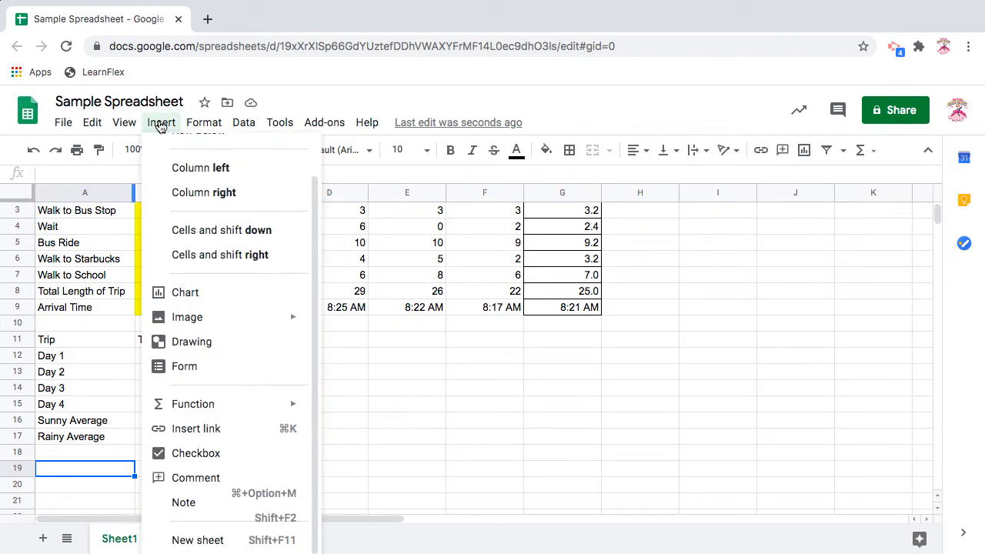
mouse_move(242, 321)
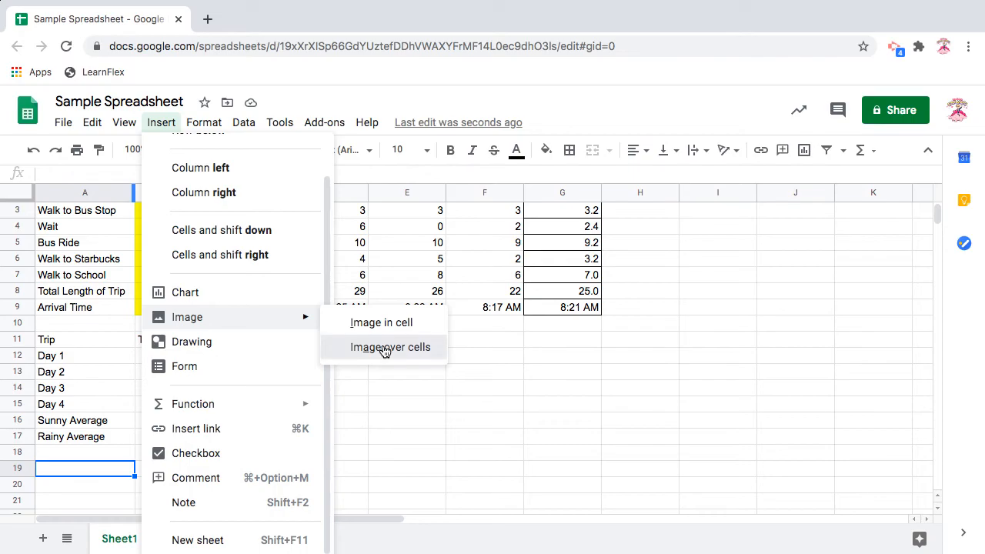
left_click(385, 347)
left_click(492, 415)
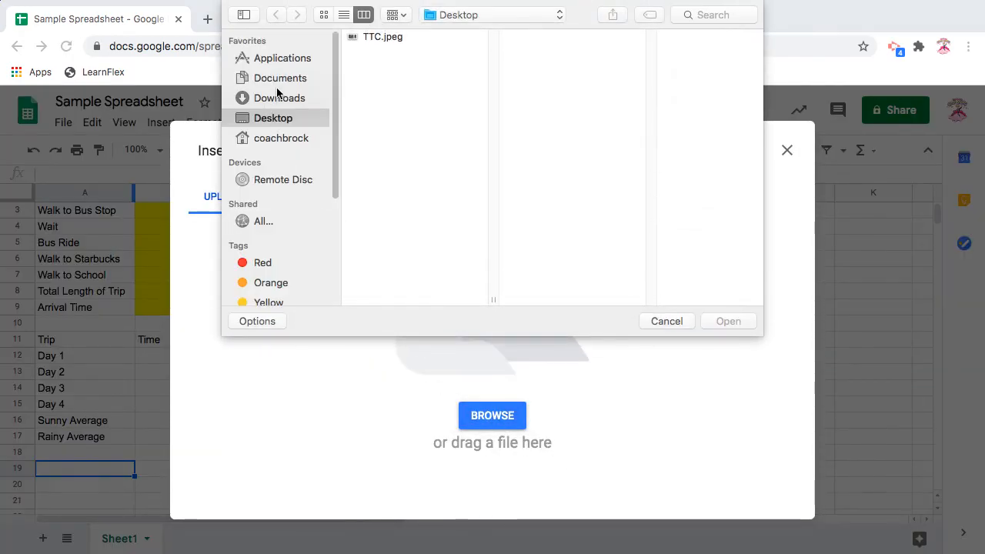
left_click(362, 40)
double_click(362, 39)
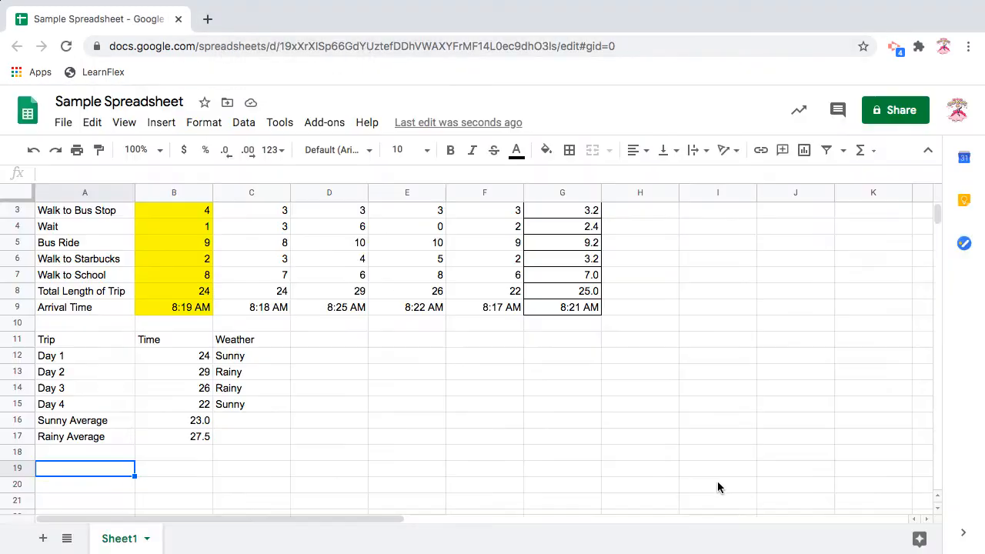
- Move the bus picture beside the weather table so it covers columns D to F from row 11 to row 18, and deselect it
left_click(395, 426)
scroll(377, 419, "down", 1)
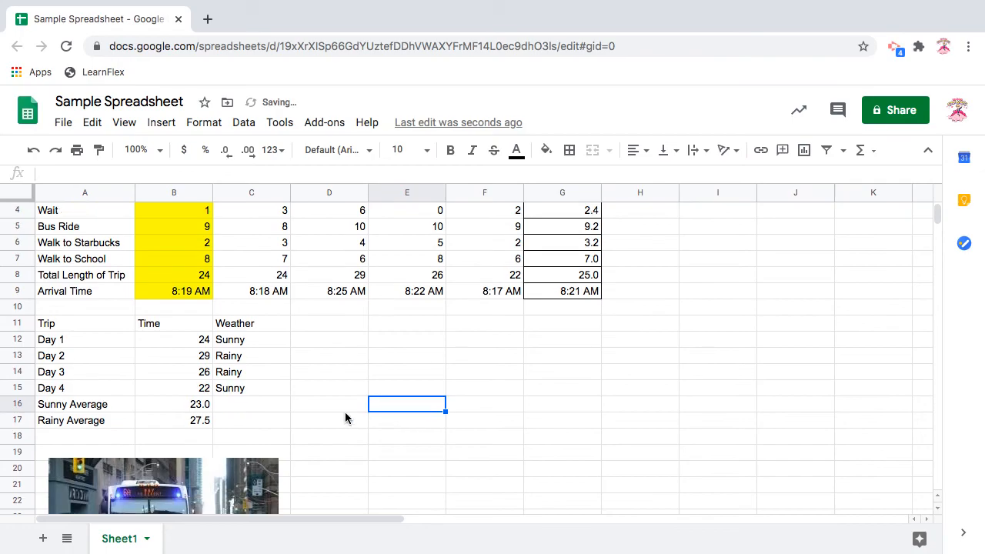
left_click_drag(220, 471, 535, 358)
double_click(497, 345)
left_click(261, 473)
left_click_drag(238, 478, 453, 353)
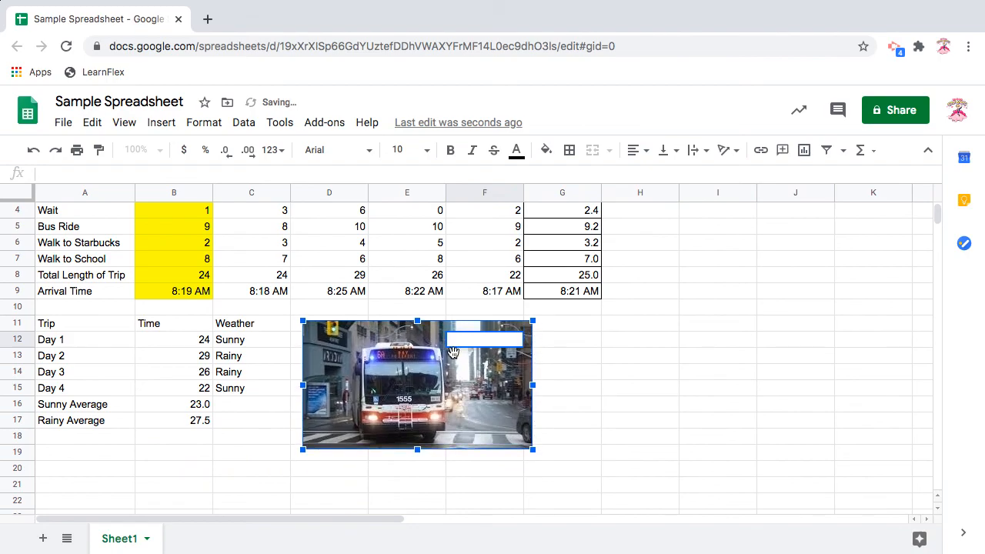
left_click(245, 388)
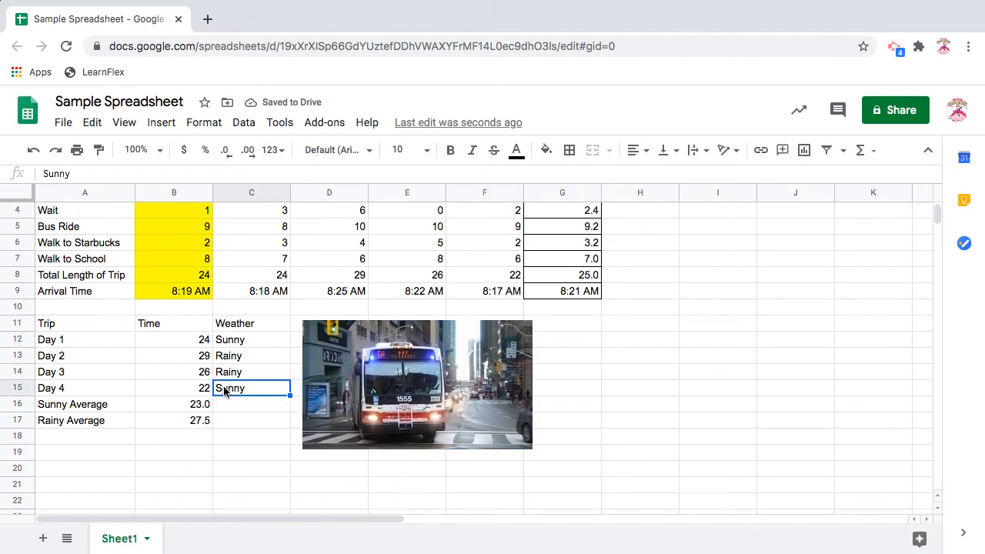